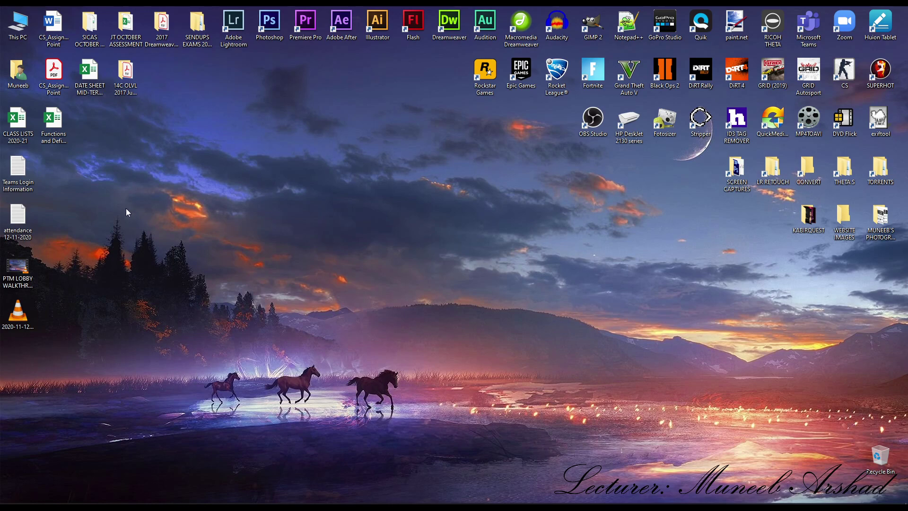
Step: Open the Functions and Definitions workbook and enlarge the sheet so the function names and their definitions are readable
{"action": "double_click", "coordinate": [53, 131]}
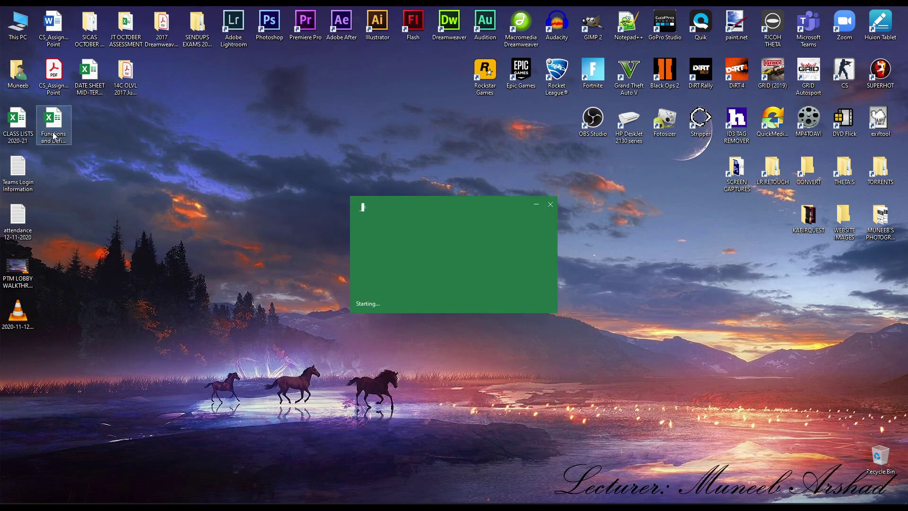
{"action": "scroll", "coordinate": [10, 210], "scroll_direction": "up", "scroll_amount": 8}
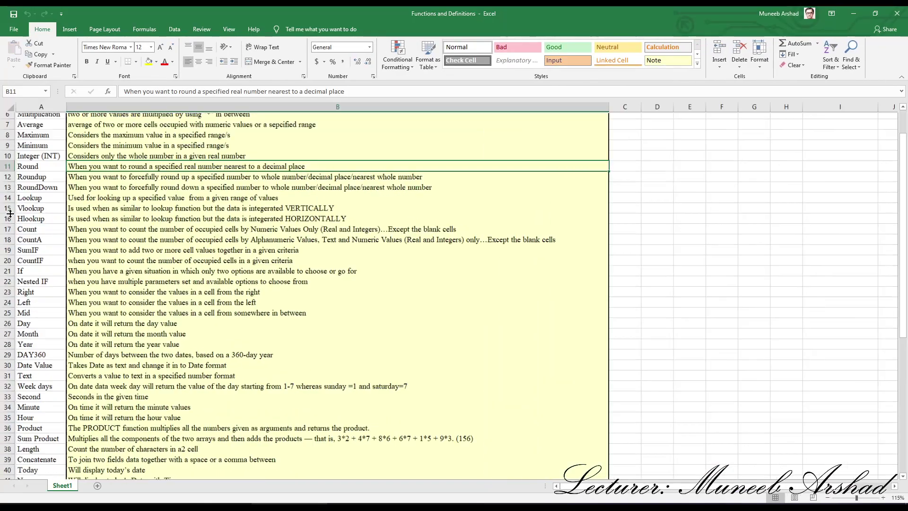
{"action": "scroll", "coordinate": [10, 211], "scroll_direction": "up", "scroll_amount": 4}
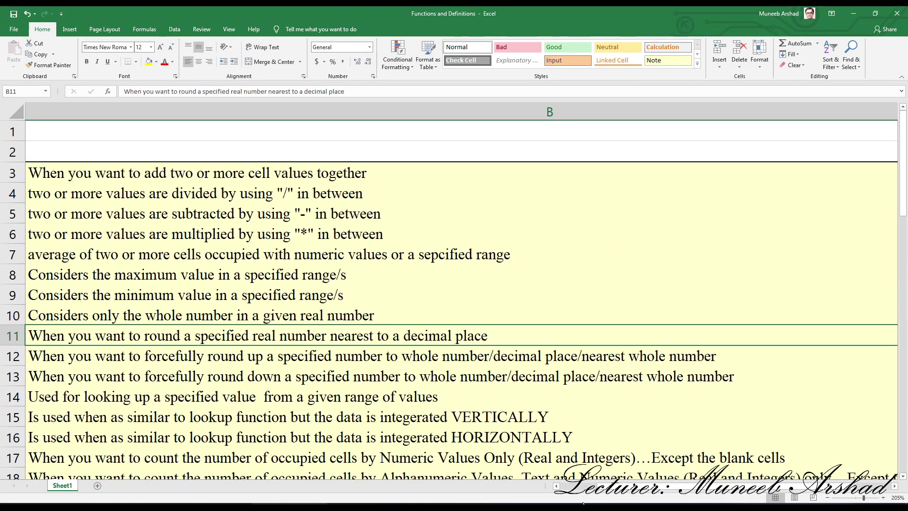
{"action": "left_click_drag", "start_coordinate": [579, 488], "coordinate": [564, 486]}
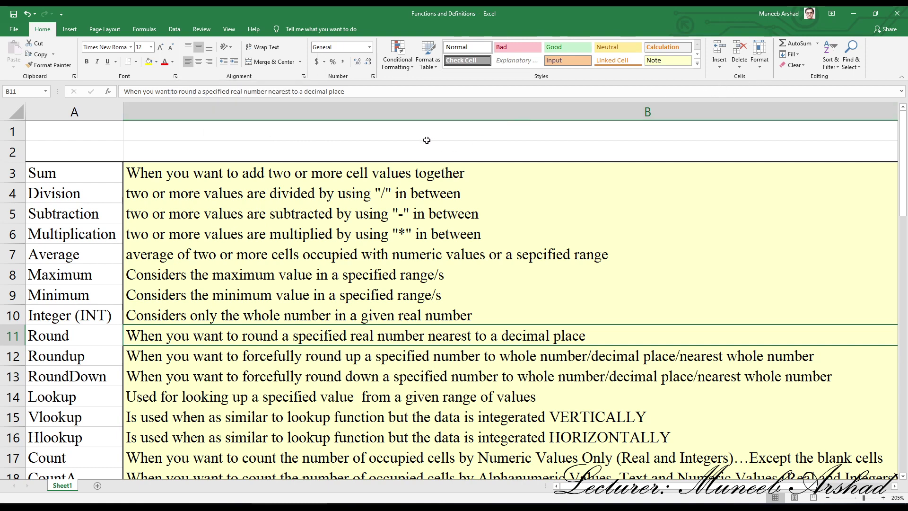
Step: Look through the Insert, Page Layout, Formulas, Data, Review, View and Help command groups, ending on Home
{"action": "left_click", "coordinate": [76, 32]}
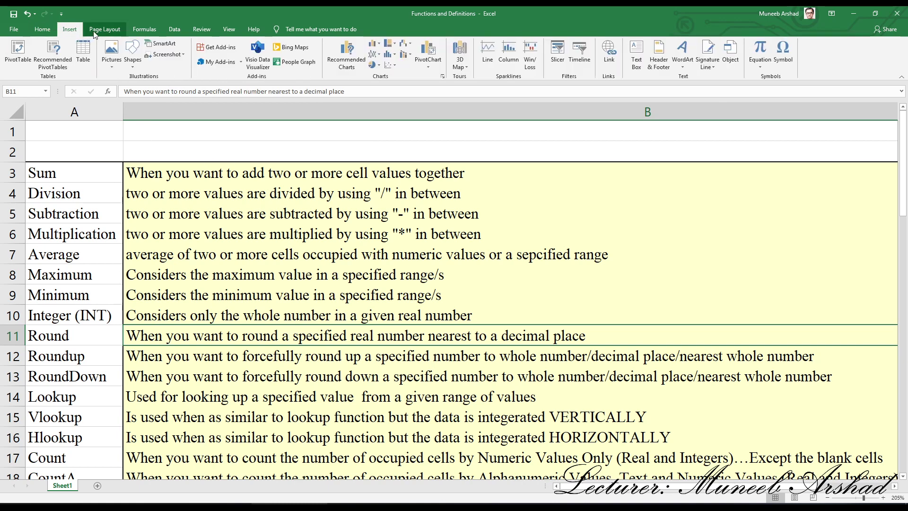
{"action": "left_click", "coordinate": [116, 30]}
{"action": "left_click", "coordinate": [146, 30]}
{"action": "left_click", "coordinate": [176, 29]}
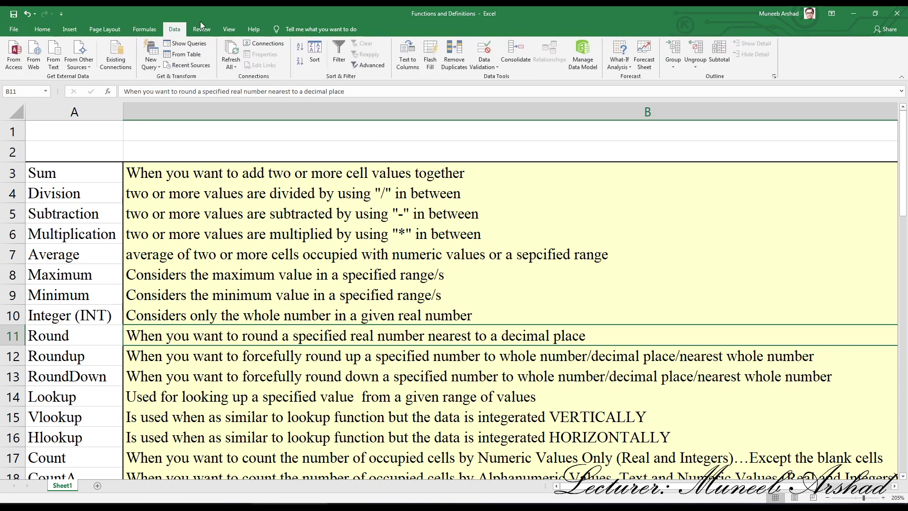
{"action": "left_click", "coordinate": [201, 30]}
{"action": "left_click", "coordinate": [229, 30]}
{"action": "left_click", "coordinate": [254, 31]}
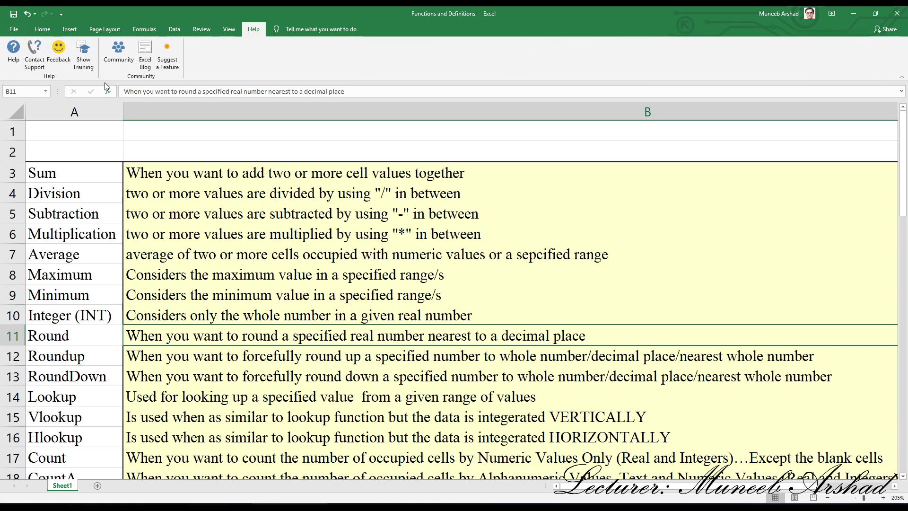
{"action": "left_click", "coordinate": [69, 29]}
{"action": "left_click", "coordinate": [41, 31]}
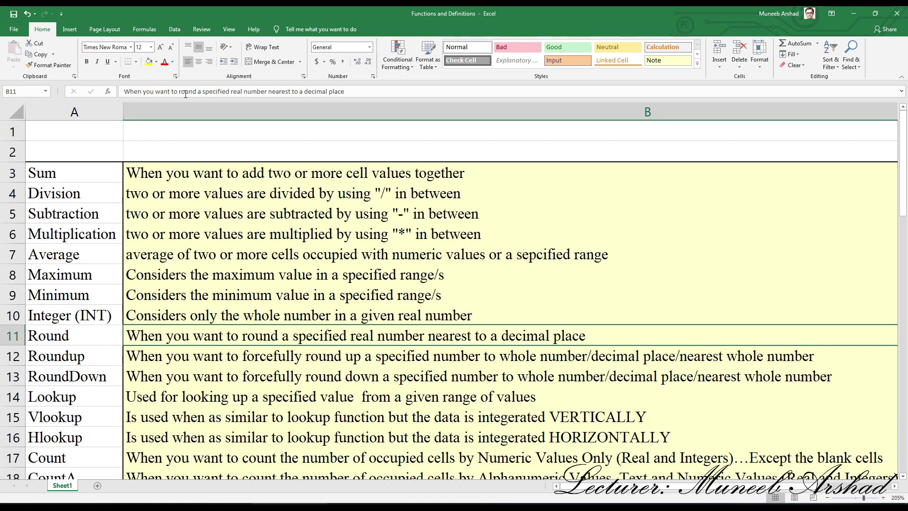
Step: Examine the cell reference and the contents of cell B11 in the formula bar
{"action": "left_click", "coordinate": [19, 91]}
{"action": "left_click", "coordinate": [163, 89]}
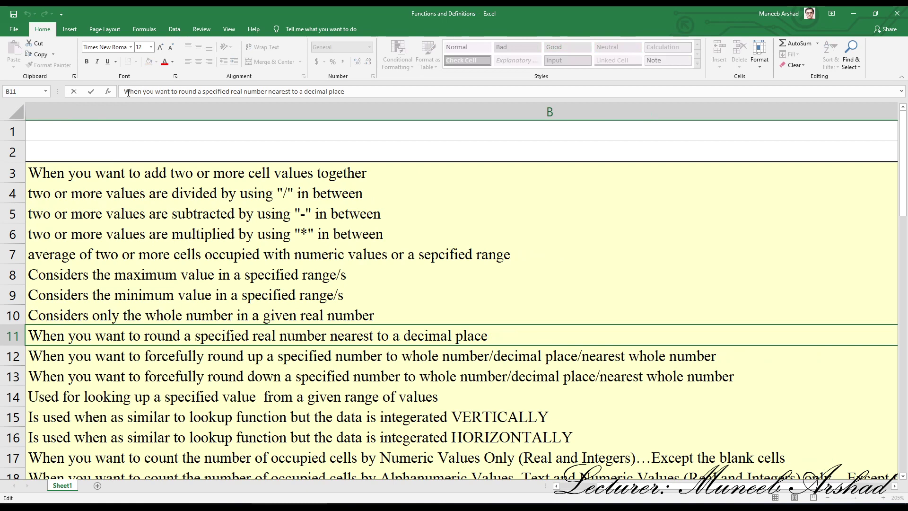
{"action": "left_click", "coordinate": [556, 486]}
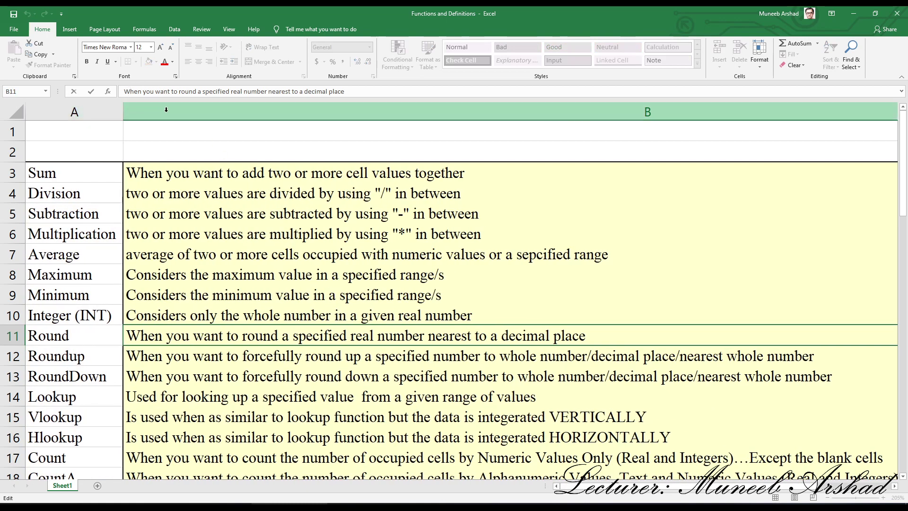
Step: Highlight columns A and B in turn, inspect the columns further along the sheet, and select cell B2
{"action": "mouse_move", "coordinate": [74, 112]}
{"action": "left_mouse_down"}
{"action": "mouse_move", "coordinate": [210, 101]}
{"action": "mouse_move", "coordinate": [94, 117]}
{"action": "left_mouse_up"}
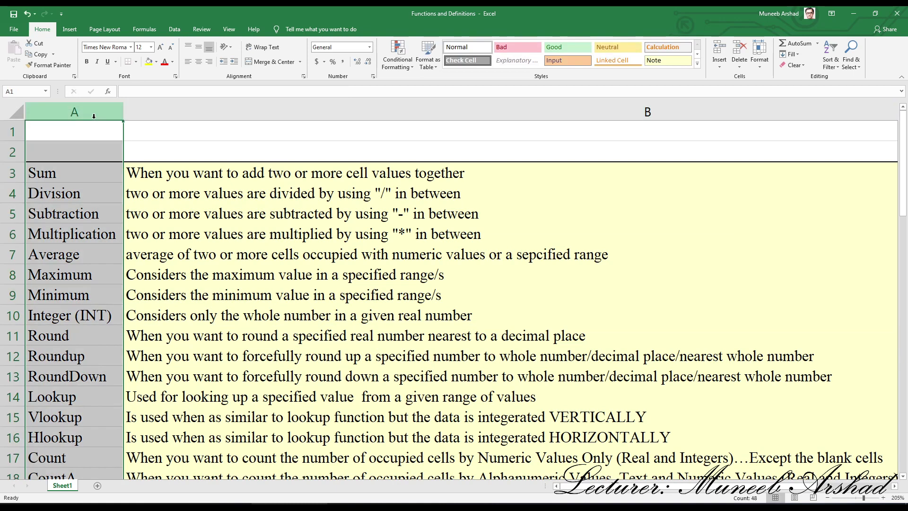
{"action": "left_click", "coordinate": [312, 110]}
{"action": "left_click", "coordinate": [91, 113]}
{"action": "left_click", "coordinate": [619, 115]}
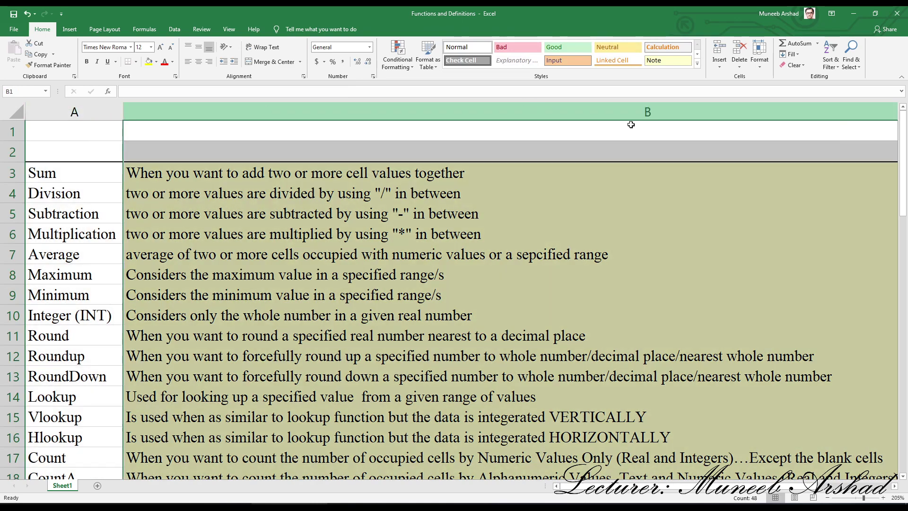
{"action": "scroll", "coordinate": [895, 486], "scroll_direction": "right", "scroll_amount": 4}
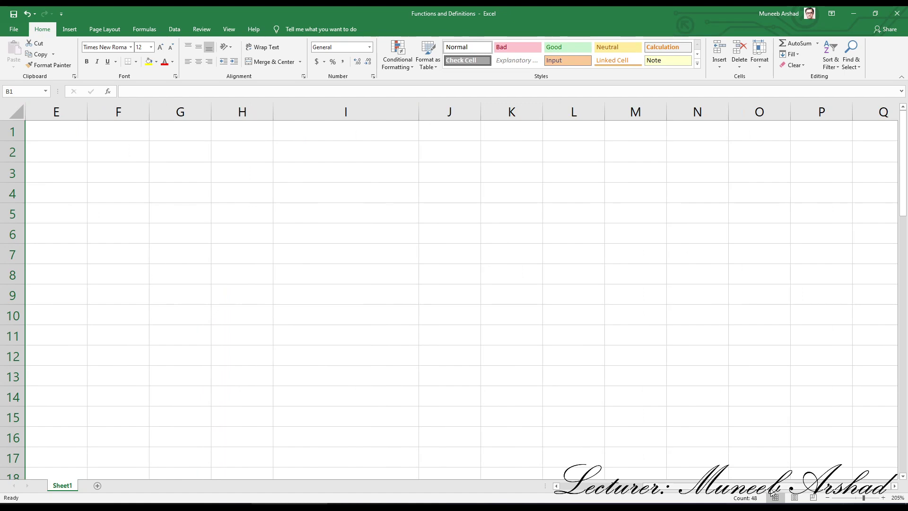
{"action": "scroll", "coordinate": [610, 487], "scroll_direction": "left", "scroll_amount": 4}
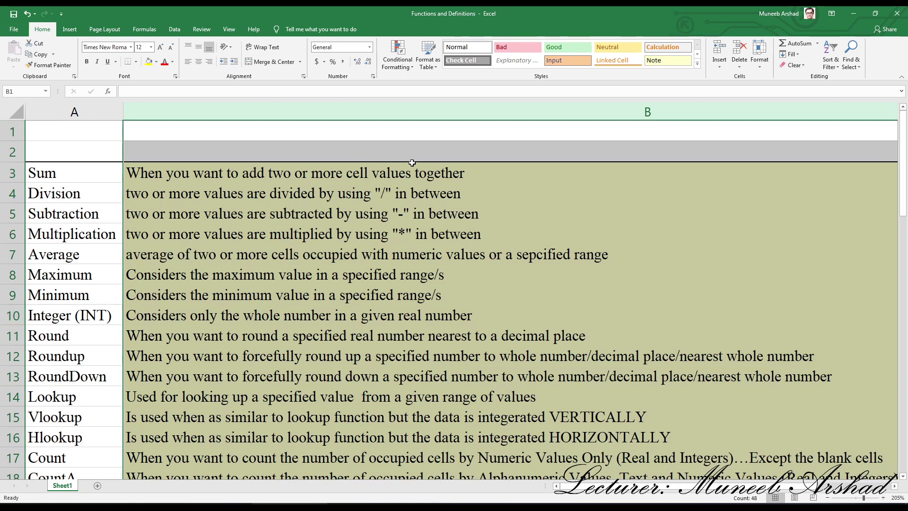
{"action": "left_click", "coordinate": [436, 154]}
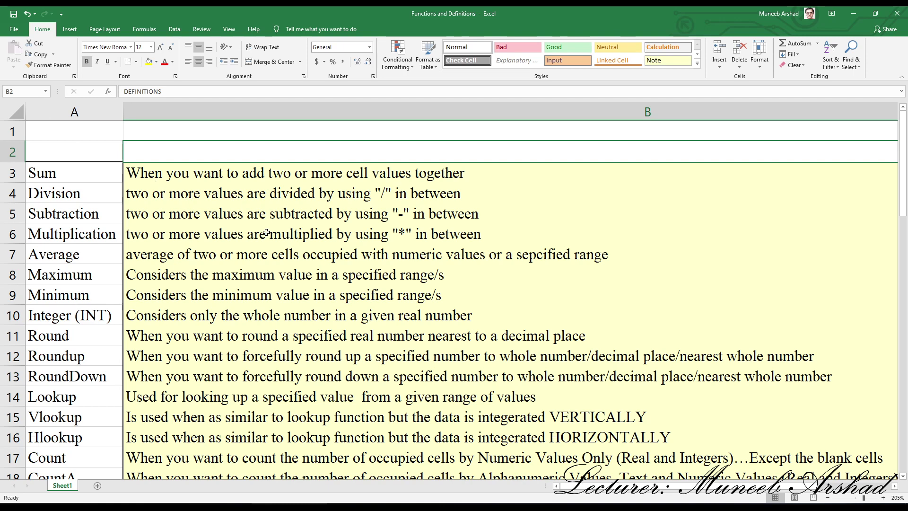
Step: Examine the sheet options and tab colour choices available for Sheet1
{"action": "scroll", "coordinate": [268, 262], "scroll_direction": "down", "scroll_amount": 1}
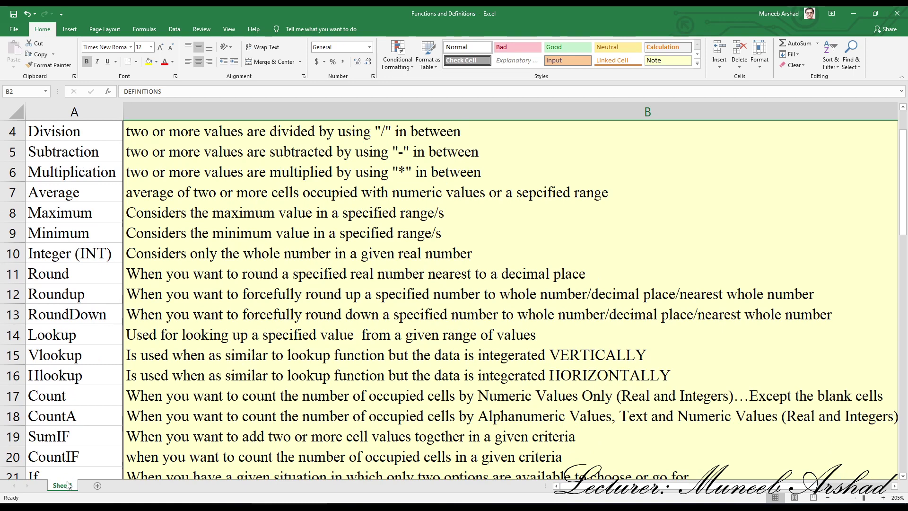
{"action": "scroll", "coordinate": [84, 403], "scroll_direction": "up", "scroll_amount": 1}
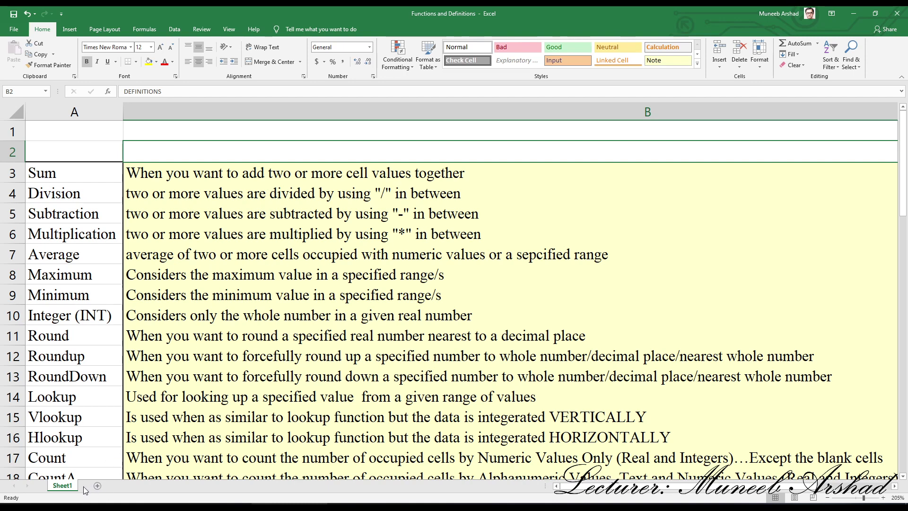
{"action": "right_click", "coordinate": [69, 486]}
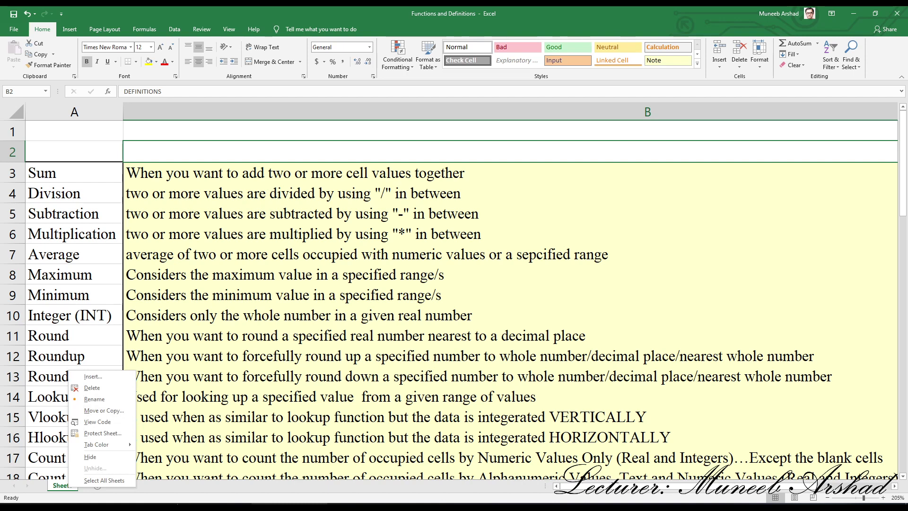
{"action": "mouse_move", "coordinate": [111, 444]}
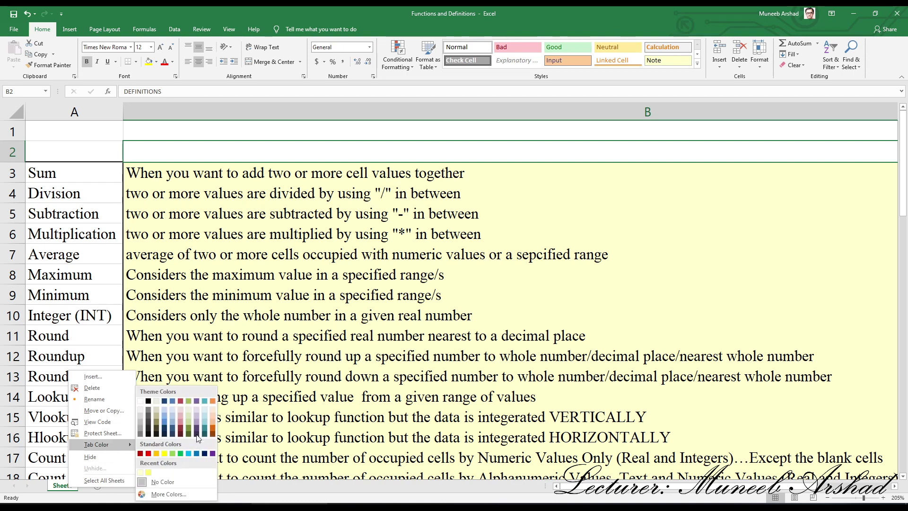
{"action": "left_click", "coordinate": [158, 436]}
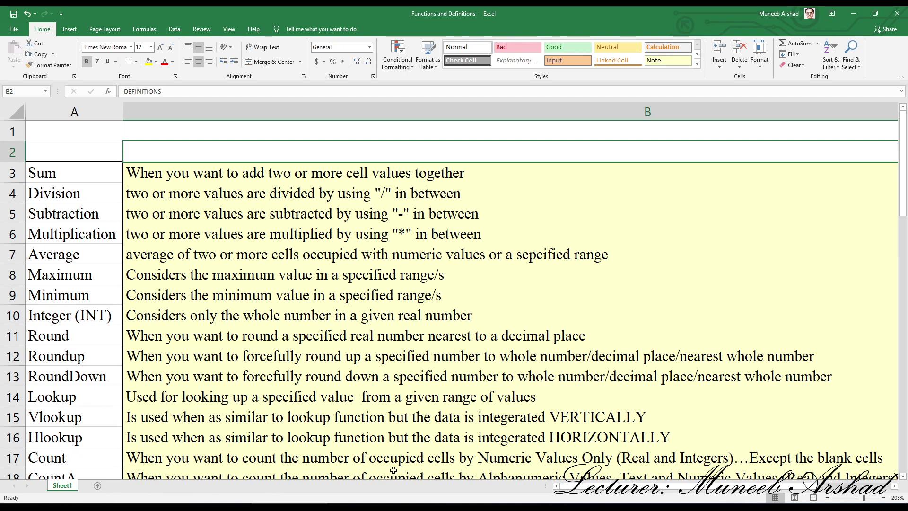
Step: Zoom the function list out to 120%
{"action": "left_click_drag", "start_coordinate": [774, 485], "coordinate": [753, 489]}
{"action": "left_click_drag", "start_coordinate": [903, 194], "coordinate": [896, 174]}
{"action": "left_click", "coordinate": [828, 498]}
{"action": "left_click", "coordinate": [828, 498]}
{"action": "left_click", "coordinate": [828, 498]}
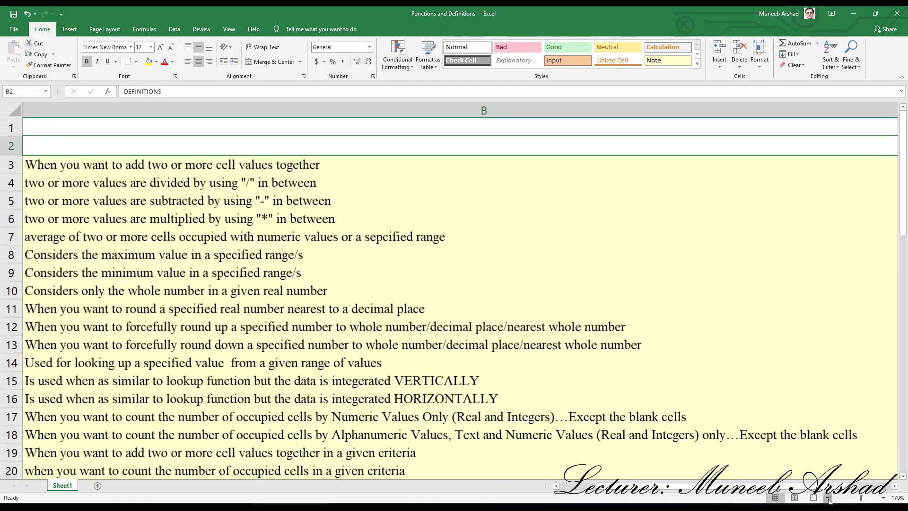
{"action": "left_click", "coordinate": [828, 498]}
{"action": "left_click", "coordinate": [828, 498]}
{"action": "left_click", "coordinate": [828, 498]}
{"action": "left_click", "coordinate": [828, 498]}
{"action": "left_click", "coordinate": [828, 498]}
{"action": "left_click", "coordinate": [828, 498]}
{"action": "left_click", "coordinate": [828, 498]}
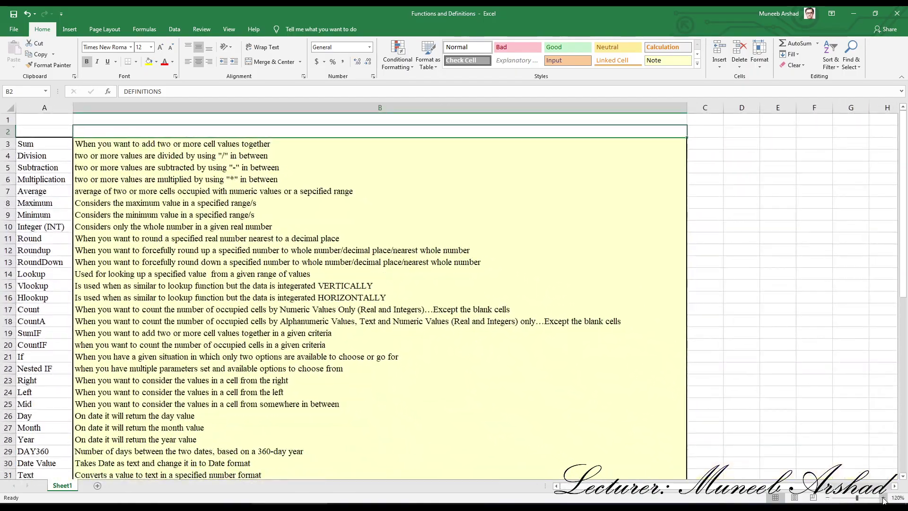
Step: Zoom Sheet1 in to 208% and highlight rows 3 to 6, from Sum to Multiplication
{"action": "left_click", "coordinate": [883, 498]}
{"action": "left_click", "coordinate": [883, 498]}
{"action": "left_click", "coordinate": [883, 498]}
{"action": "left_click", "coordinate": [882, 498]}
{"action": "left_click", "coordinate": [883, 498]}
{"action": "left_click", "coordinate": [882, 498]}
{"action": "left_click", "coordinate": [882, 498]}
{"action": "left_click", "coordinate": [883, 498]}
{"action": "left_click", "coordinate": [883, 498]}
{"action": "left_click", "coordinate": [883, 498]}
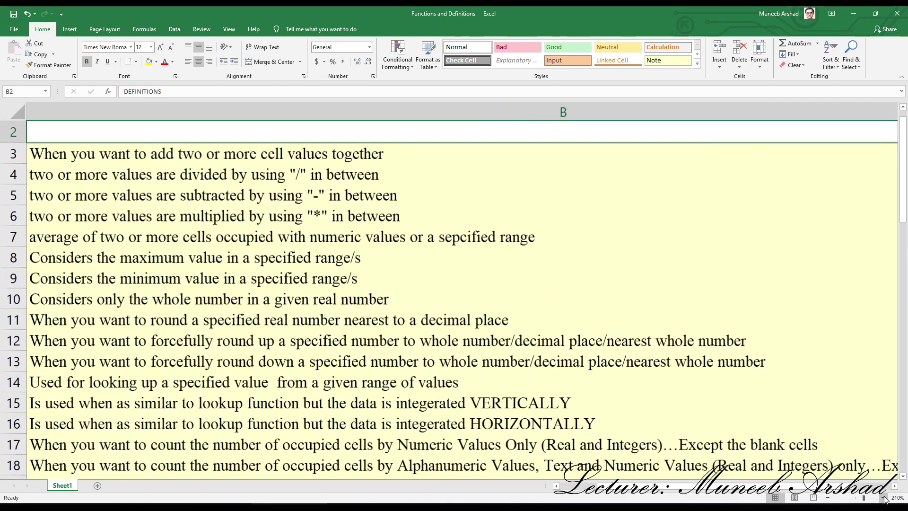
{"action": "mouse_move", "coordinate": [864, 500]}
{"action": "left_mouse_down"}
{"action": "mouse_move", "coordinate": [842, 500]}
{"action": "mouse_move", "coordinate": [876, 501]}
{"action": "mouse_move", "coordinate": [853, 500]}
{"action": "mouse_move", "coordinate": [864, 500]}
{"action": "left_mouse_up"}
{"action": "left_click_drag", "start_coordinate": [811, 487], "coordinate": [762, 485]}
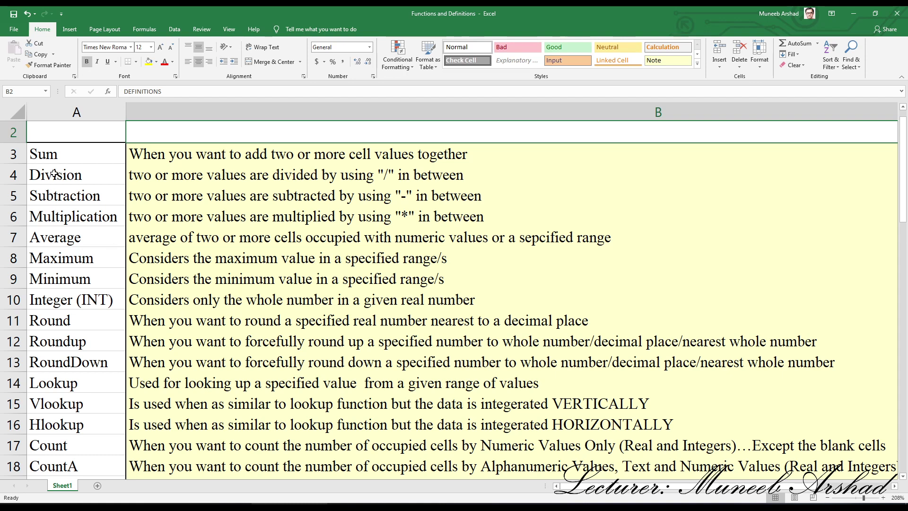
{"action": "left_click_drag", "start_coordinate": [13, 153], "coordinate": [17, 208]}
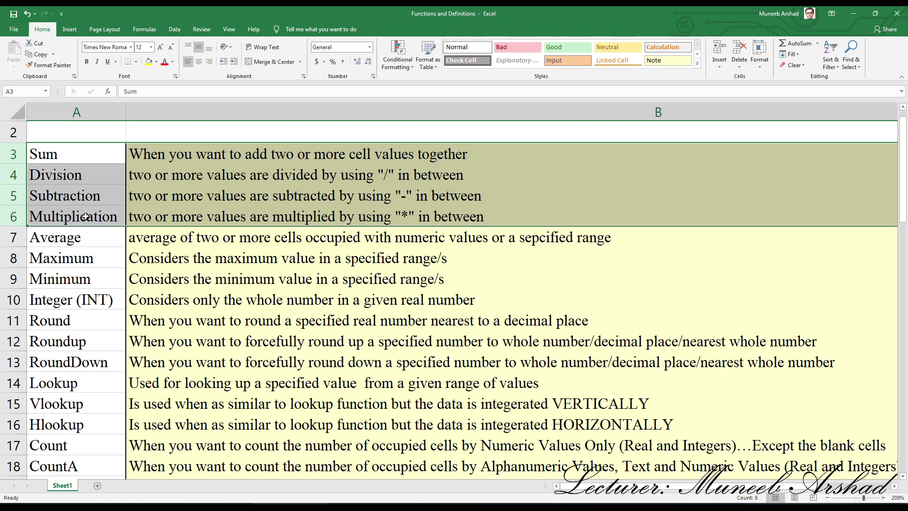
Step: Add a new worksheet and enter the numbers 1 to 5 down cells B3 to B7
{"action": "left_click", "coordinate": [98, 486]}
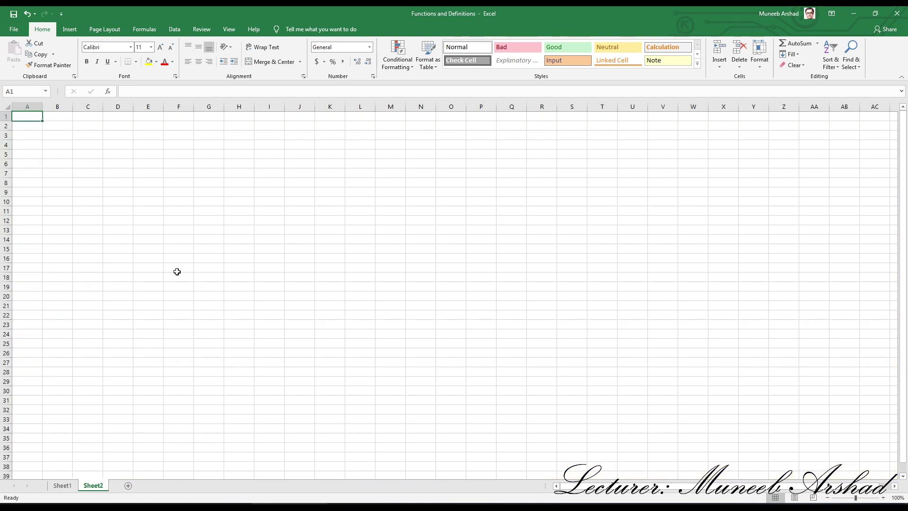
{"action": "scroll", "coordinate": [177, 271], "scroll_direction": "up", "scroll_amount": 11}
{"action": "left_click", "coordinate": [166, 195]}
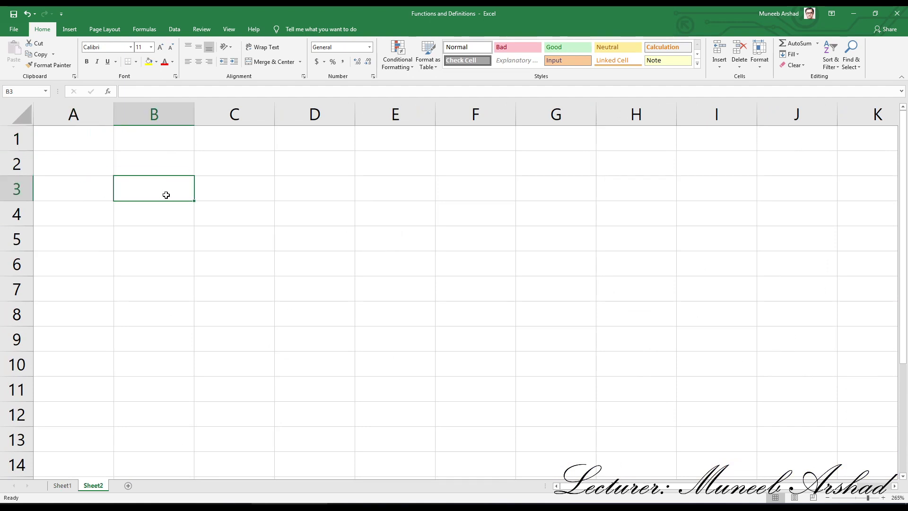
{"action": "type", "text": "1"}
{"action": "key", "text": "Return"}
{"action": "type", "text": "2"}
{"action": "key", "text": "Return"}
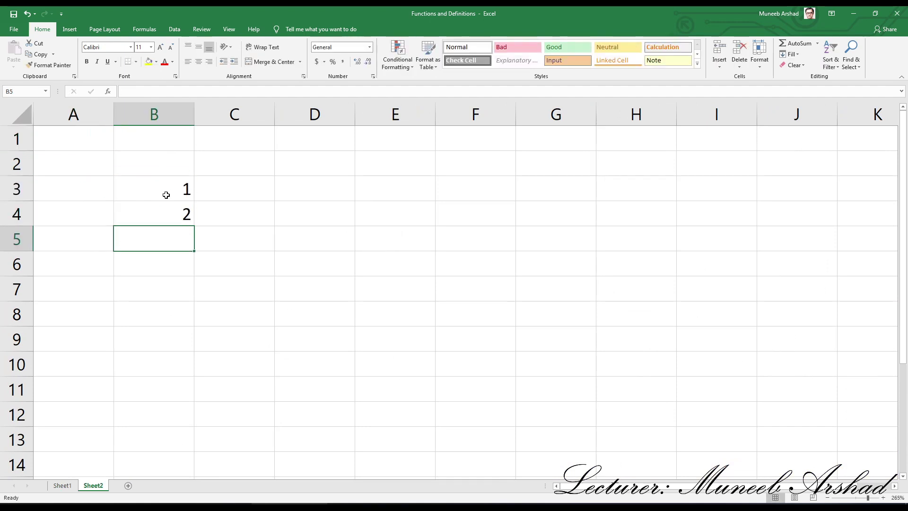
{"action": "type", "text": "3"}
{"action": "key", "text": "Return"}
{"action": "type", "text": "4"}
{"action": "key", "text": "Return"}
{"action": "type", "text": "5"}
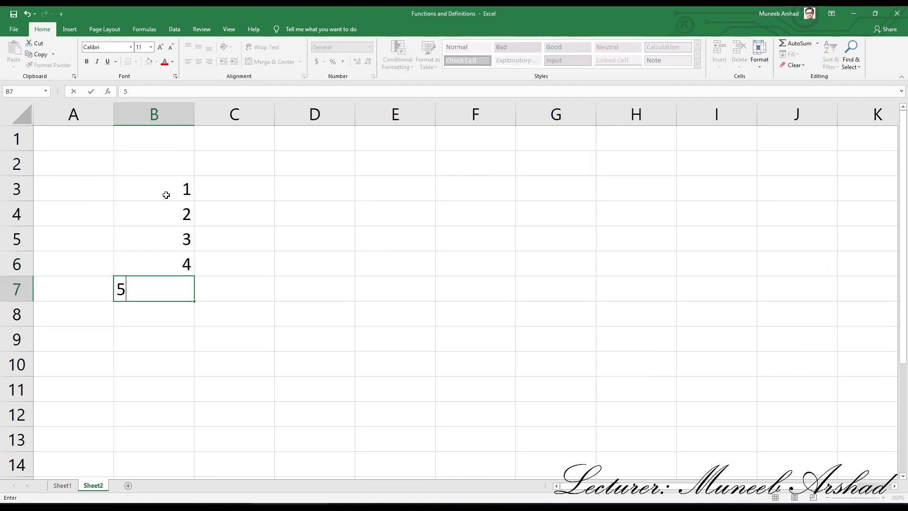
{"action": "key", "text": "Tab"}
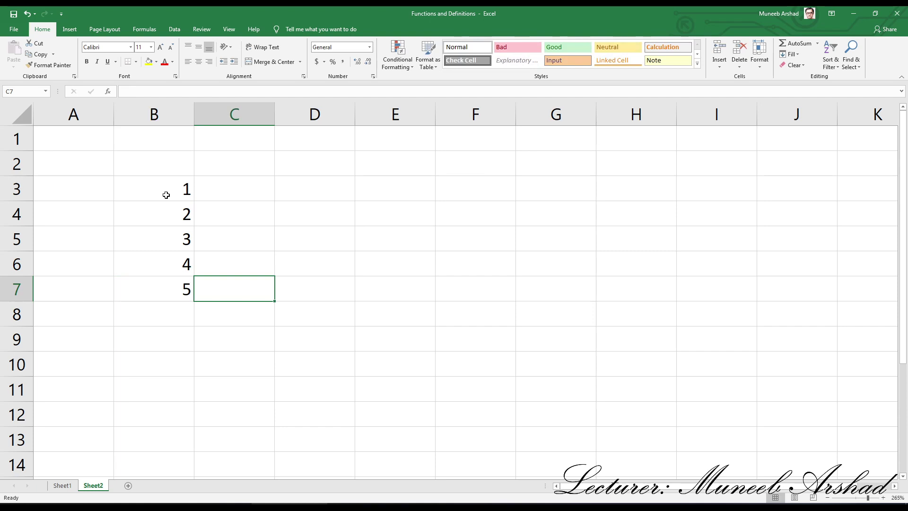
Step: Fill cells C7 up to C3 with the numbers 1 to 5, leaving C3 selected
{"action": "type", "text": "1"}
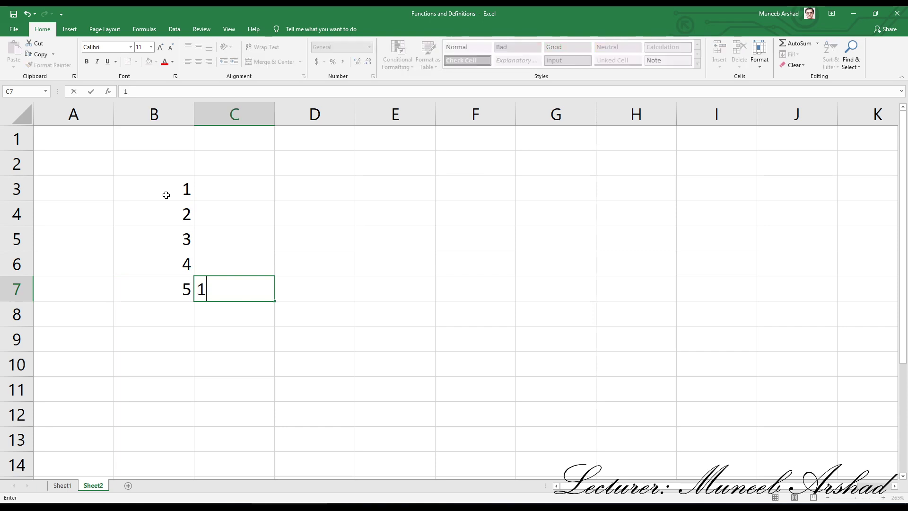
{"action": "key", "text": "Up"}
{"action": "type", "text": "2"}
{"action": "key", "text": "Up"}
{"action": "type", "text": "3"}
{"action": "key", "text": "Up"}
{"action": "type", "text": "4"}
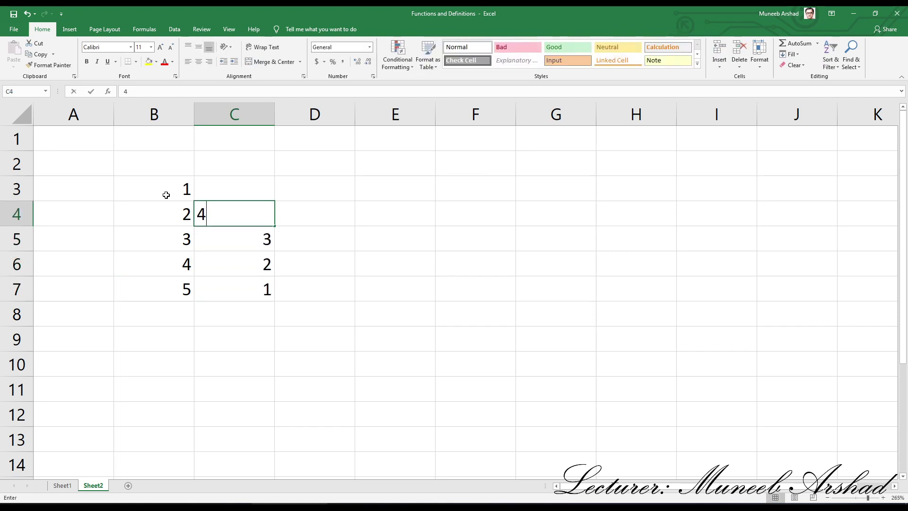
{"action": "key", "text": "Up"}
{"action": "type", "text": "5"}
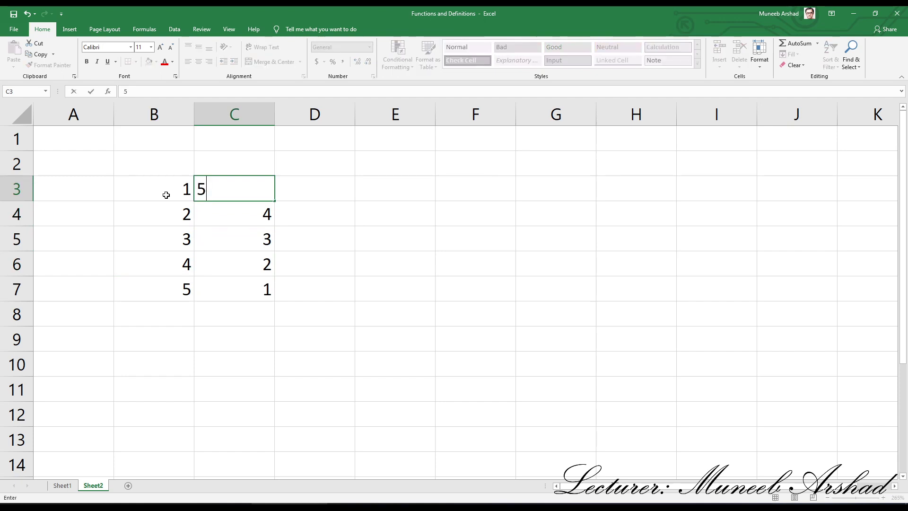
{"action": "key", "text": "Right"}
{"action": "key", "text": "Right"}
{"action": "key", "text": "Right"}
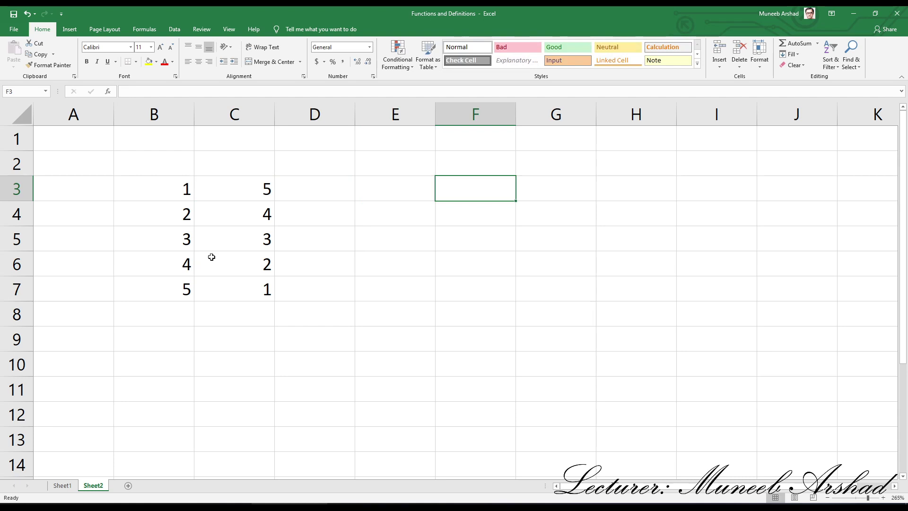
{"action": "left_click", "coordinate": [166, 197]}
{"action": "left_click", "coordinate": [258, 189]}
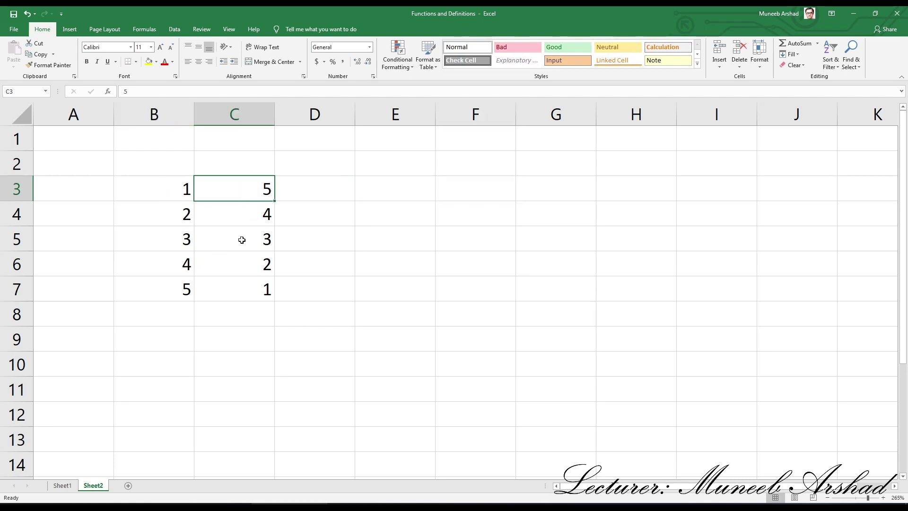
Step: Highlight the numbers in B3:C7 and begin a SUM formula in cell F3
{"action": "left_click_drag", "start_coordinate": [145, 193], "coordinate": [272, 297]}
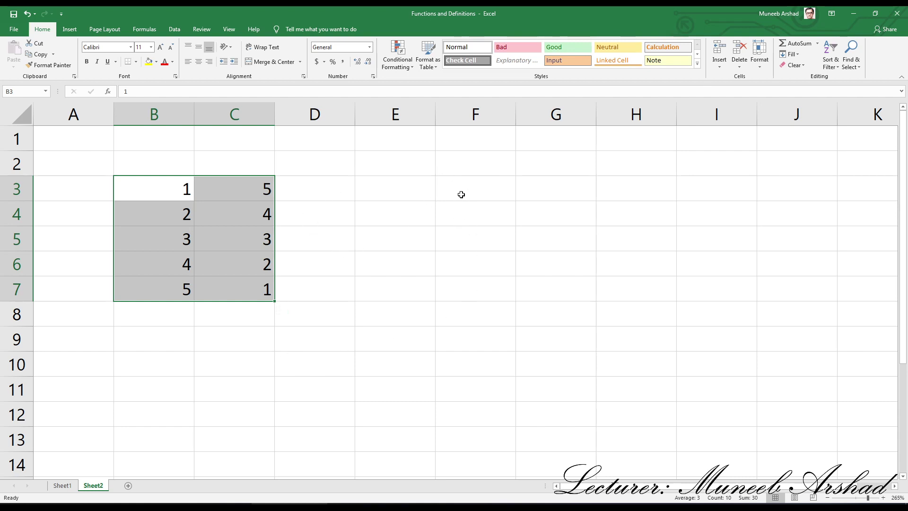
{"action": "left_click", "coordinate": [478, 198]}
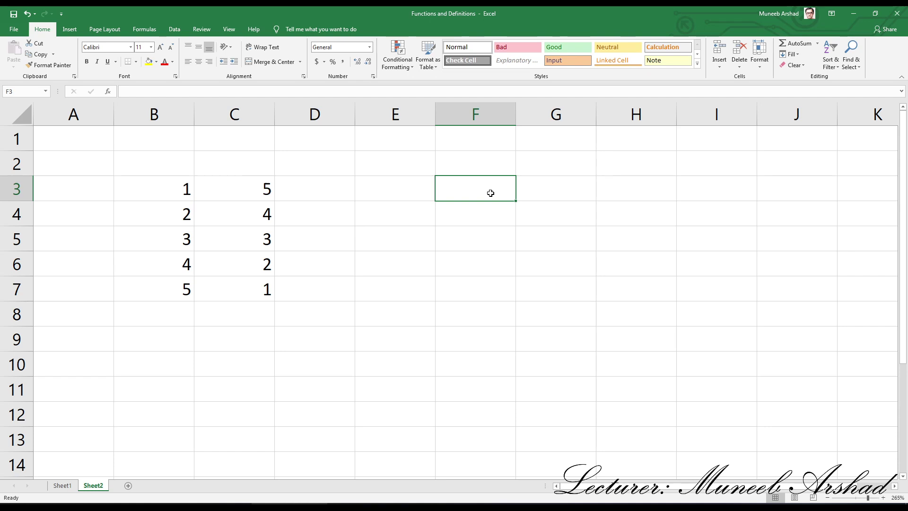
{"action": "type", "text": "="}
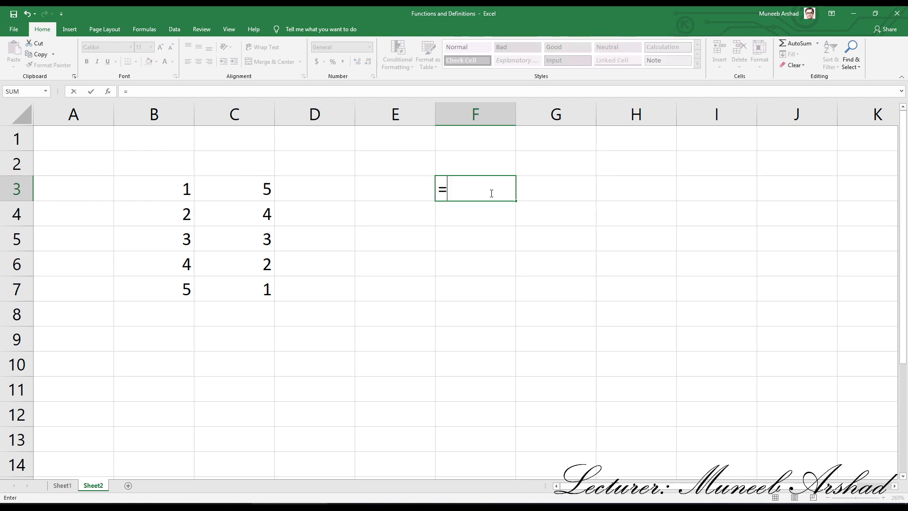
{"action": "type", "text": "sum("}
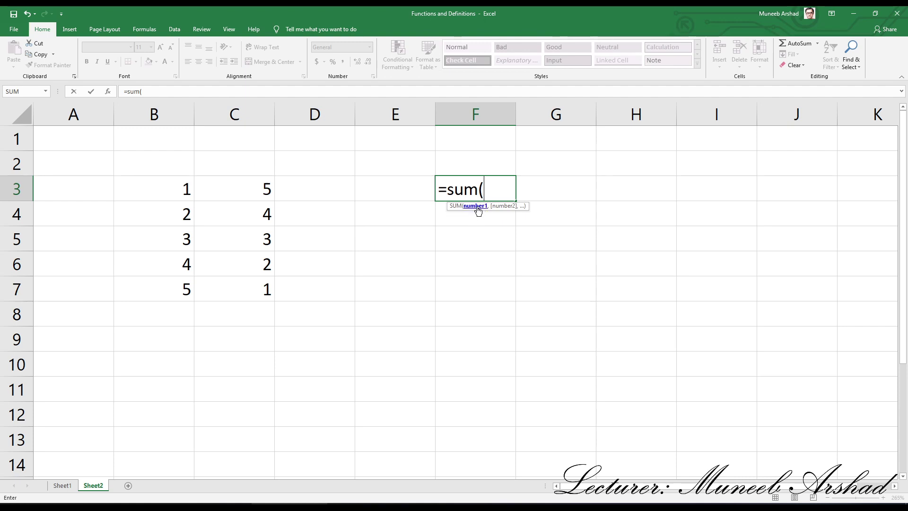
{"action": "type", "text": "235"}
{"action": "key", "text": "BackSpace"}
{"action": "key", "text": "BackSpace"}
{"action": "key", "text": "BackSpace"}
Step: Reference cells B3, C3, C4, C5, C6 and C7 as separate arguments in F3's SUM formula
{"action": "left_click", "coordinate": [149, 191]}
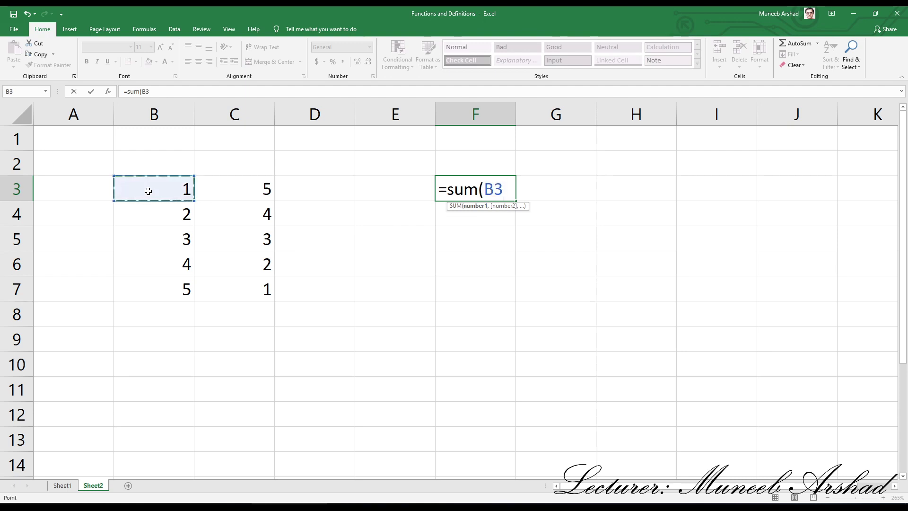
{"action": "type", "text": ","}
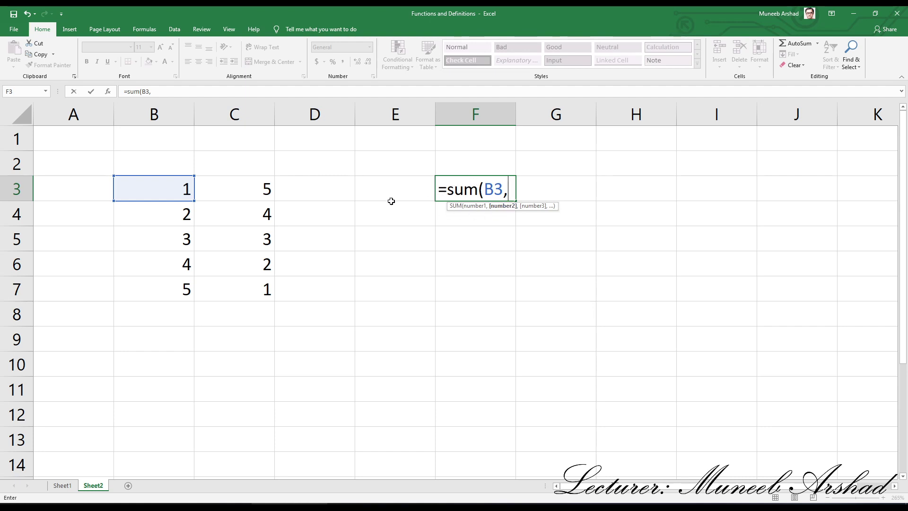
{"action": "left_click", "coordinate": [247, 190]}
{"action": "type", "text": ","}
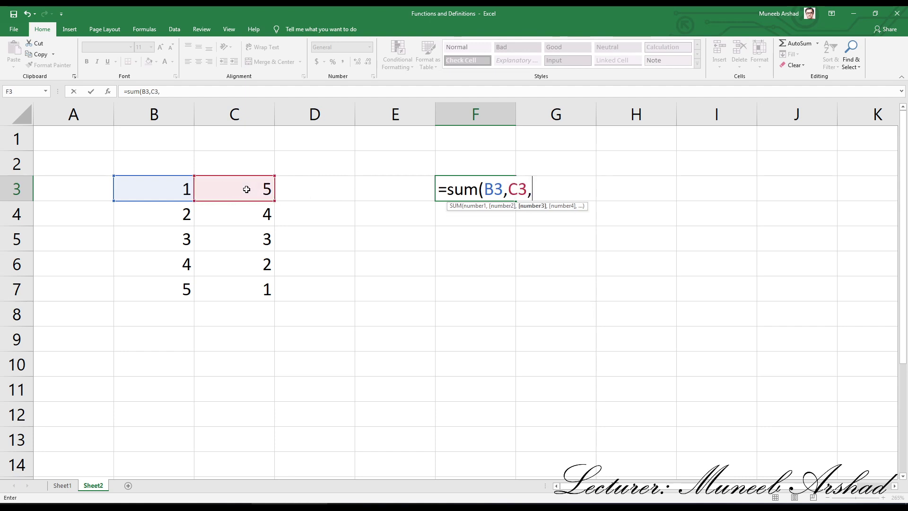
{"action": "left_click", "coordinate": [245, 215]}
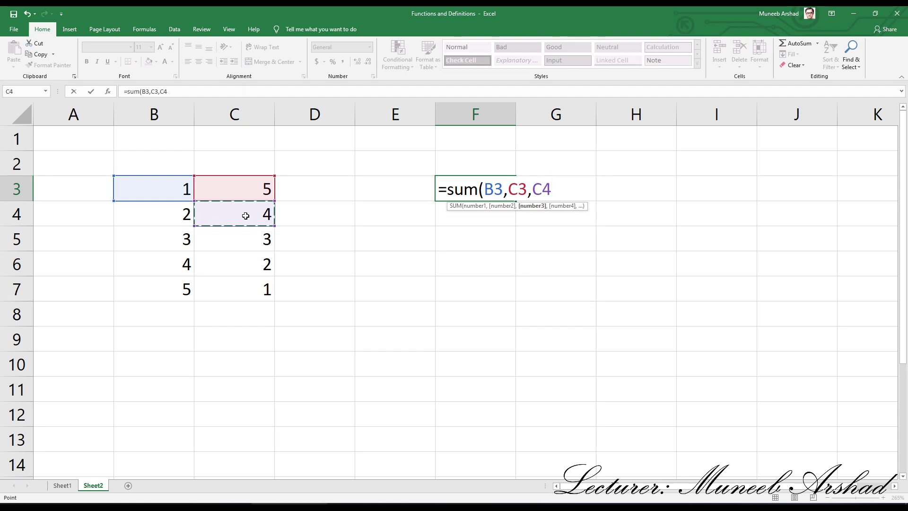
{"action": "type", "text": ","}
{"action": "left_click", "coordinate": [234, 243]}
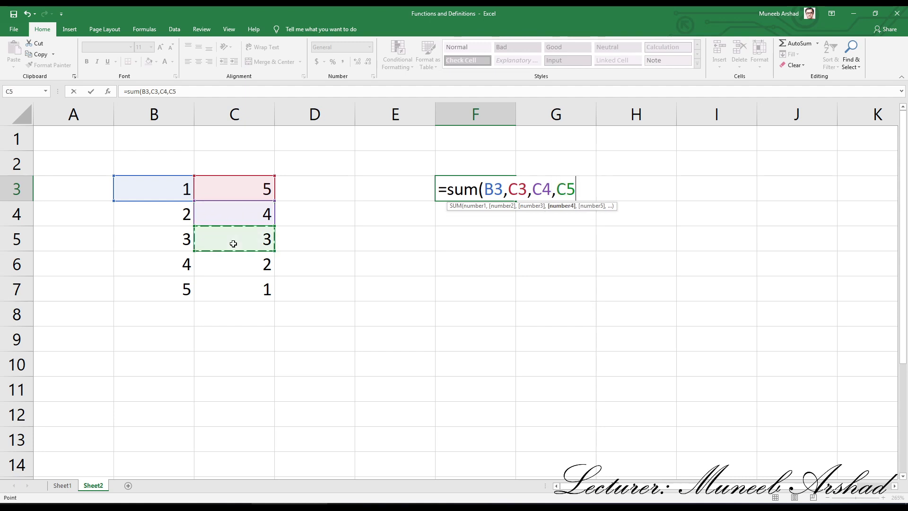
{"action": "type", "text": ","}
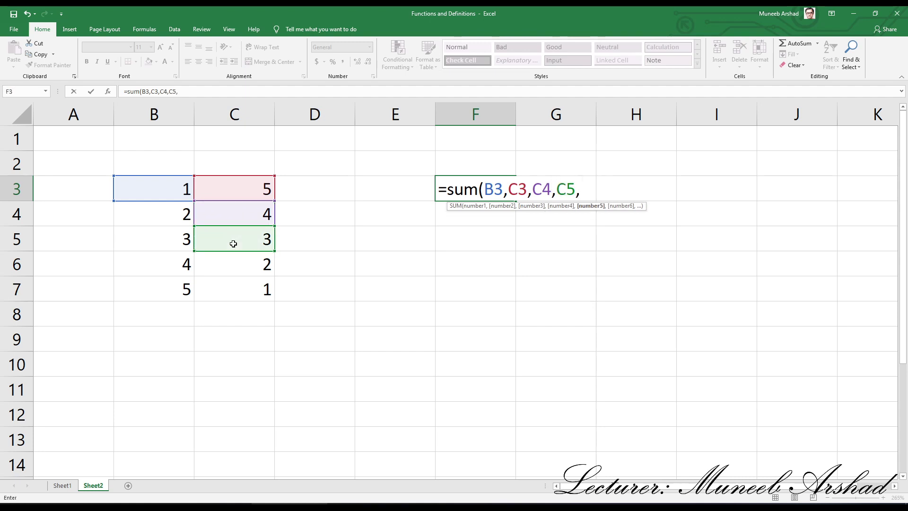
{"action": "left_click", "coordinate": [265, 272]}
{"action": "type", "text": ","}
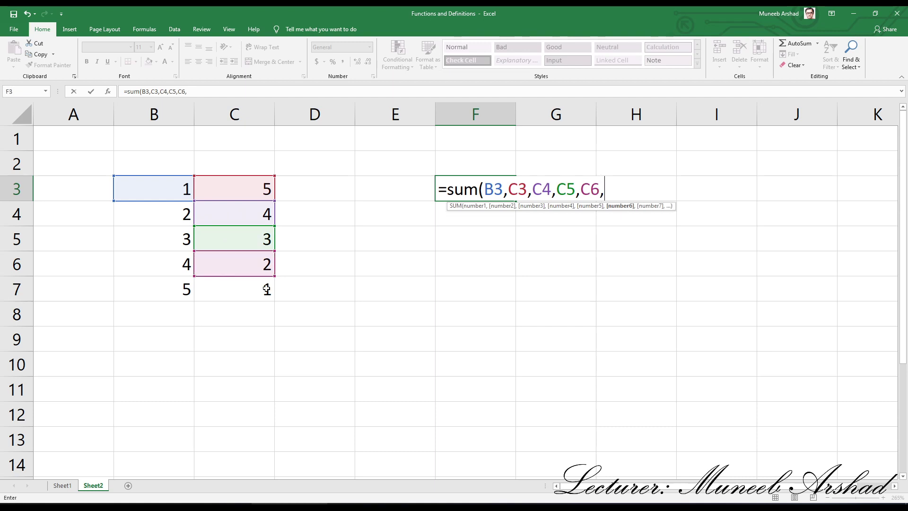
{"action": "left_click", "coordinate": [244, 293]}
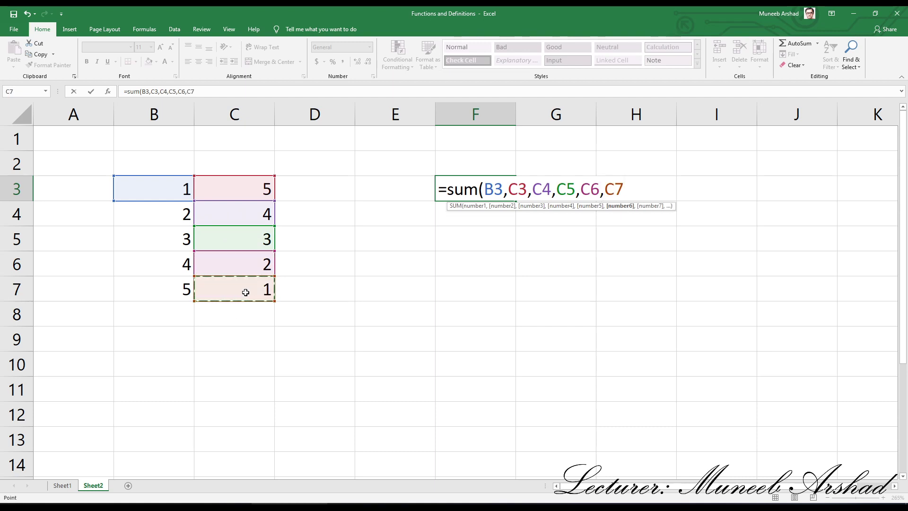
Step: Remove all cell references from F3's SUM formula, leaving only the function name and opening bracket
{"action": "key", "text": "BackSpace"}
{"action": "key", "text": "BackSpace"}
{"action": "key", "text": "BackSpace"}
{"action": "key", "text": "BackSpace"}
{"action": "key", "text": "BackSpace"}
{"action": "key", "text": "BackSpace"}
{"action": "key", "text": "BackSpace"}
{"action": "key", "text": "BackSpace"}
{"action": "key", "text": "BackSpace"}
{"action": "key", "text": "BackSpace"}
{"action": "key", "text": "BackSpace"}
{"action": "key", "text": "BackSpace"}
{"action": "key", "text": "BackSpace"}
{"action": "key", "text": "BackSpace"}
{"action": "key", "text": "BackSpace"}
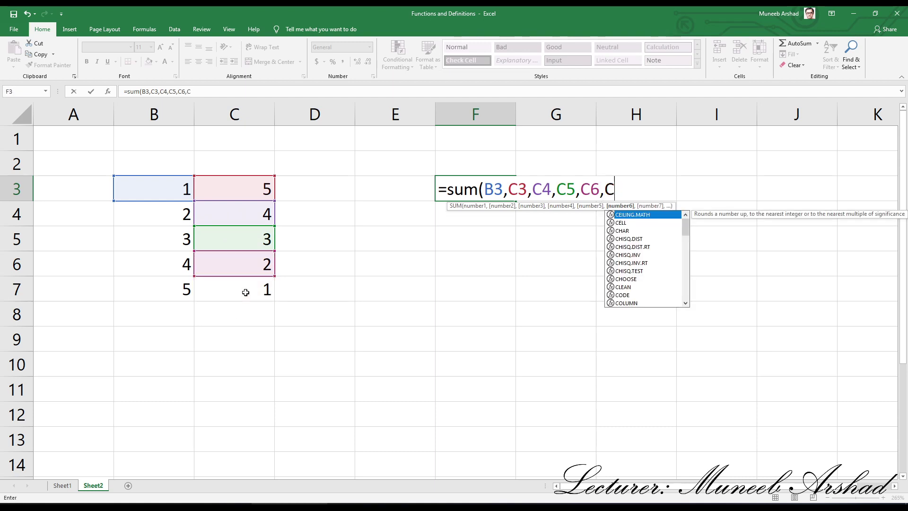
{"action": "key", "text": "BackSpace"}
{"action": "key", "text": "BackSpace"}
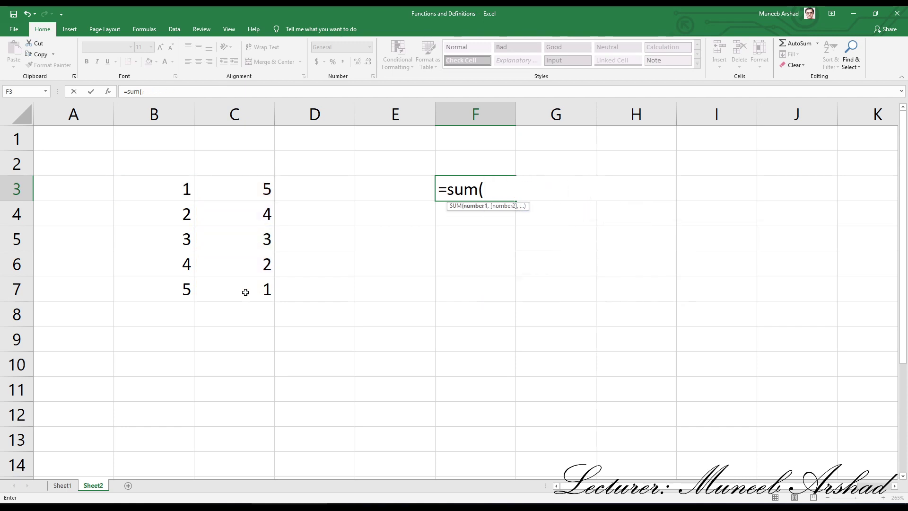
Step: Reference the scattered cells B3, C4, C5, B5, B6, C7 and B7 as separate arguments in F3's SUM formula
{"action": "left_click", "coordinate": [176, 194]}
{"action": "type", "text": ","}
{"action": "left_click", "coordinate": [229, 211]}
{"action": "type", "text": ","}
{"action": "left_click", "coordinate": [248, 245]}
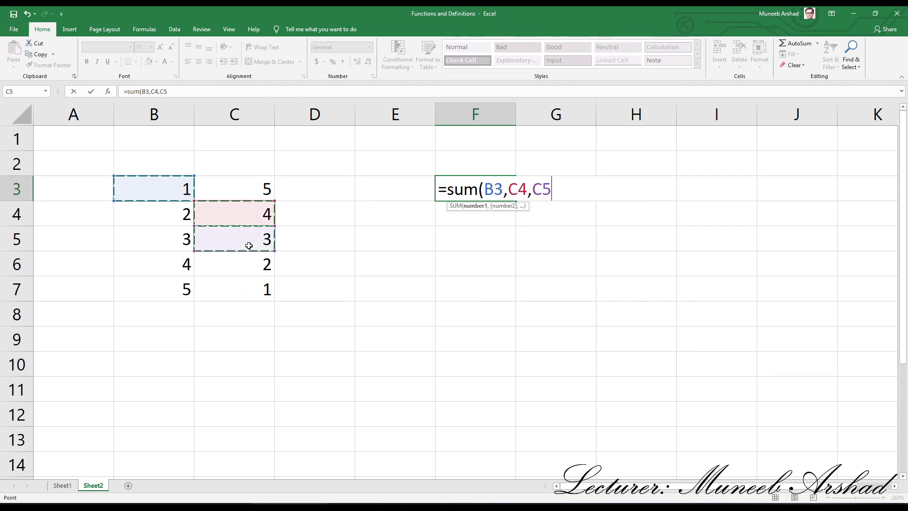
{"action": "type", "text": ","}
{"action": "left_click", "coordinate": [169, 247]}
{"action": "type", "text": ","}
{"action": "left_click", "coordinate": [164, 263]}
{"action": "type", "text": ","}
{"action": "left_click", "coordinate": [235, 286]}
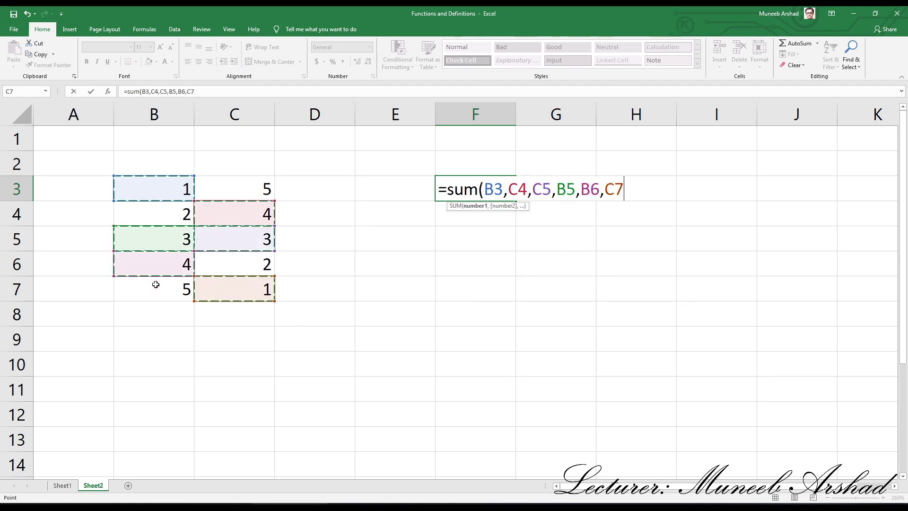
{"action": "type", "text": ","}
{"action": "left_click", "coordinate": [170, 291]}
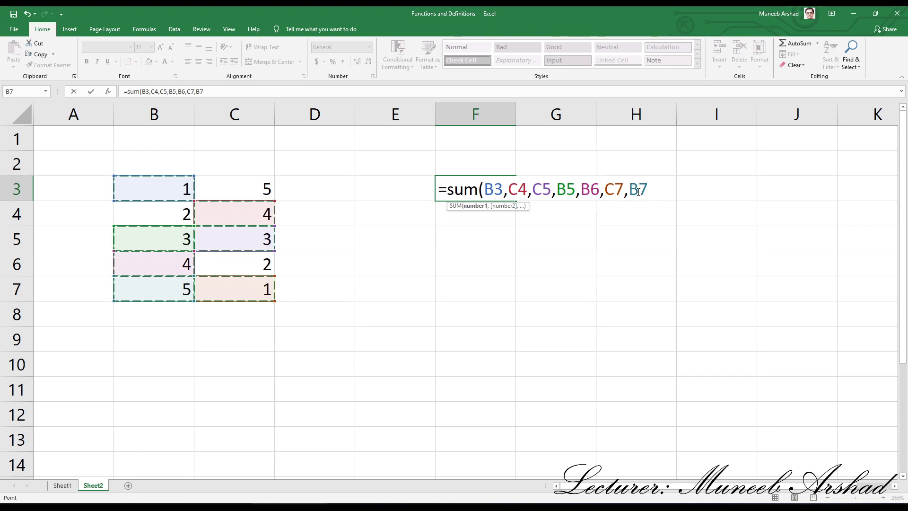
Step: Complete F3's SUM formula with a long run of surplus closing brackets and accept the proposed correction
{"action": "type", "text": ")"}
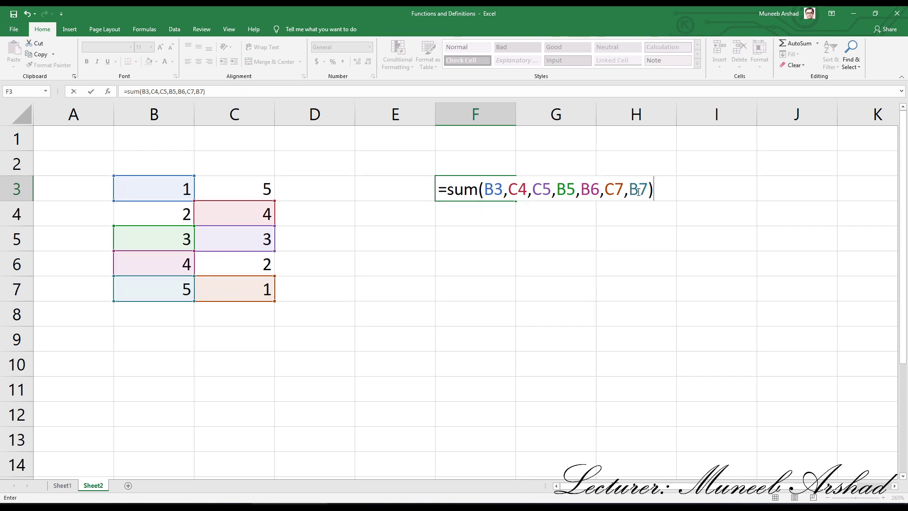
{"action": "key", "text": "BackSpace"}
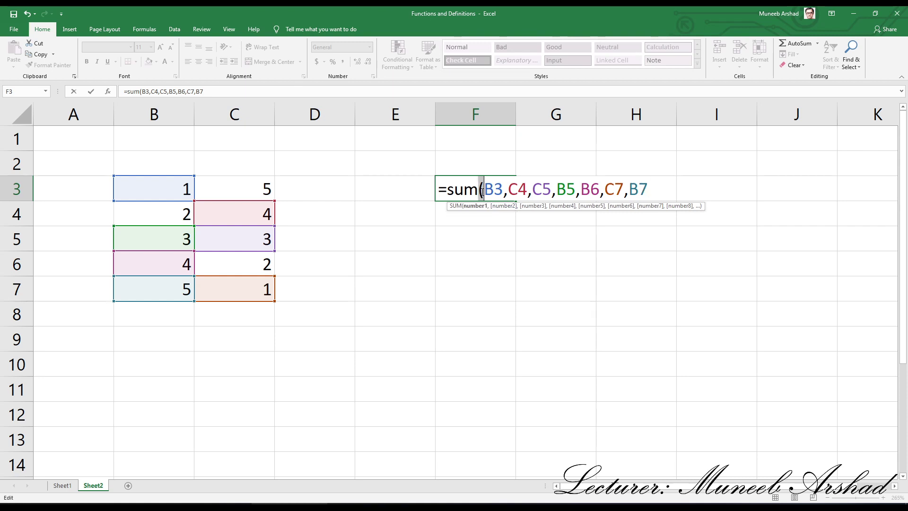
{"action": "left_click", "coordinate": [654, 194]}
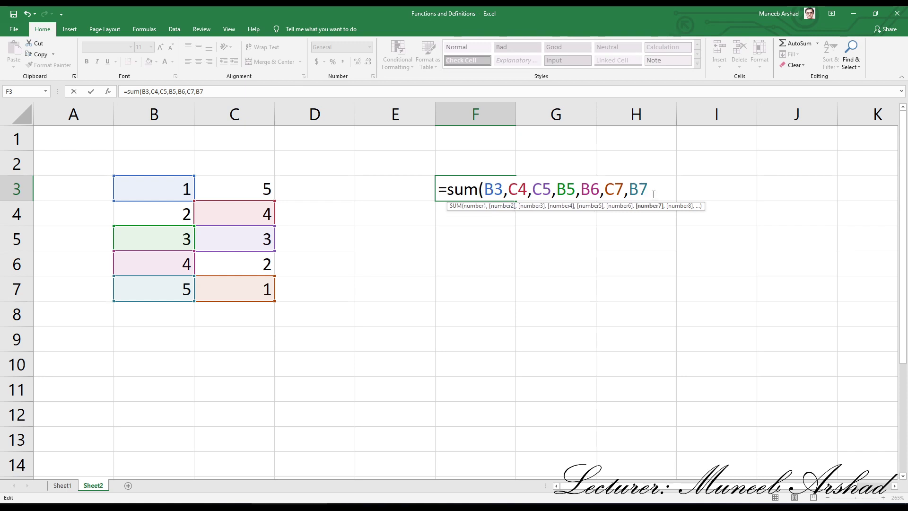
{"action": "type", "text": ")"}
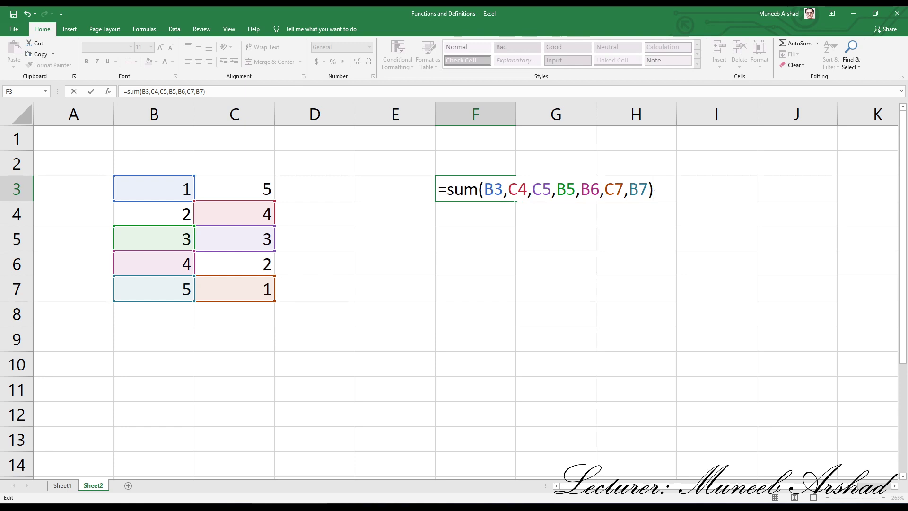
{"action": "type", "text": ")))))))))))))))))))))))))))))))))))))"}
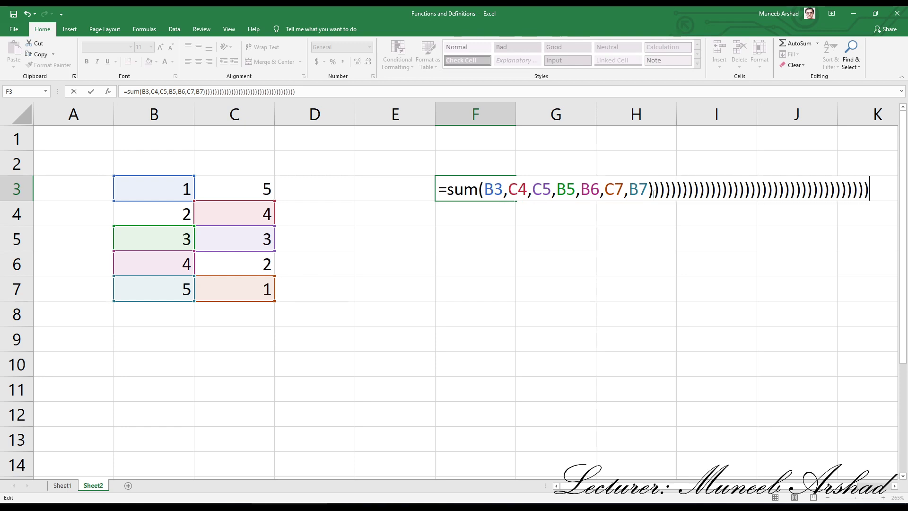
{"action": "type", "text": ")))))))))))))))))))))))))))))"}
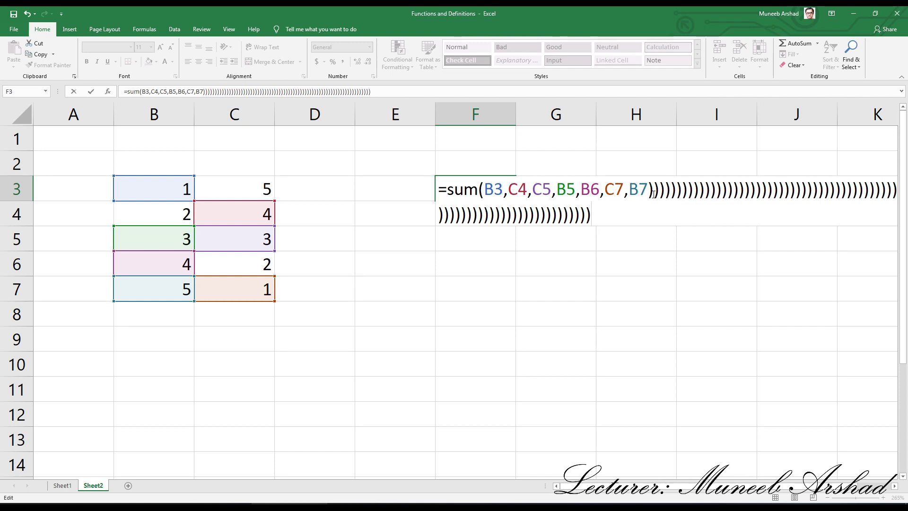
{"action": "key", "text": "Return"}
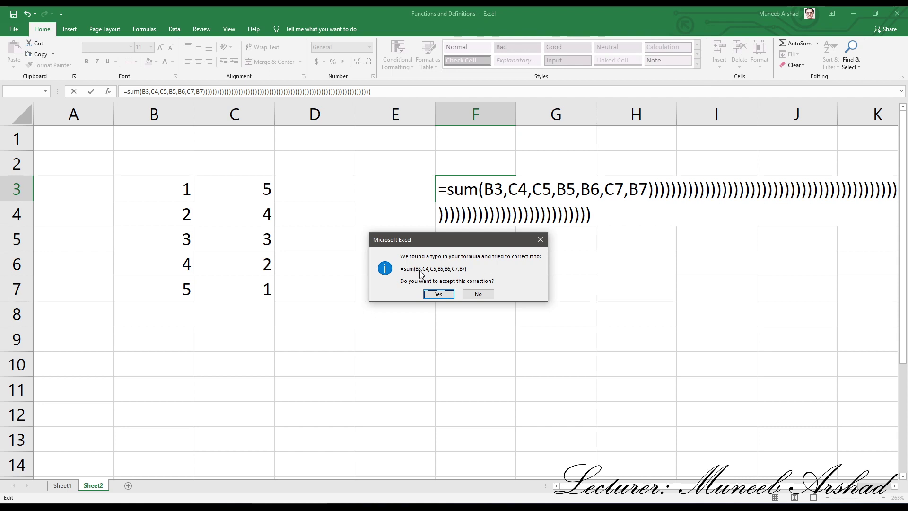
{"action": "left_click", "coordinate": [439, 294]}
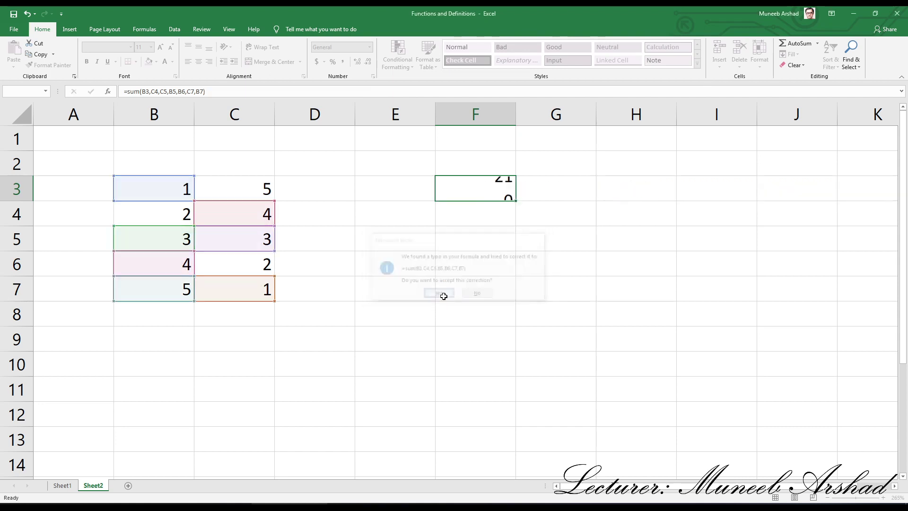
Step: Inspect the cell references inside F3's SUM formula and leave the formula as it is
{"action": "left_click", "coordinate": [495, 189]}
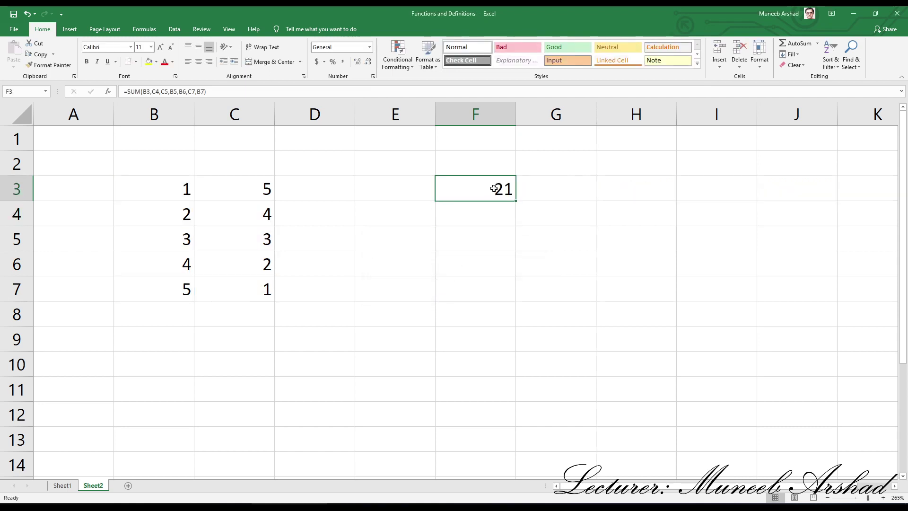
{"action": "double_click", "coordinate": [494, 189]}
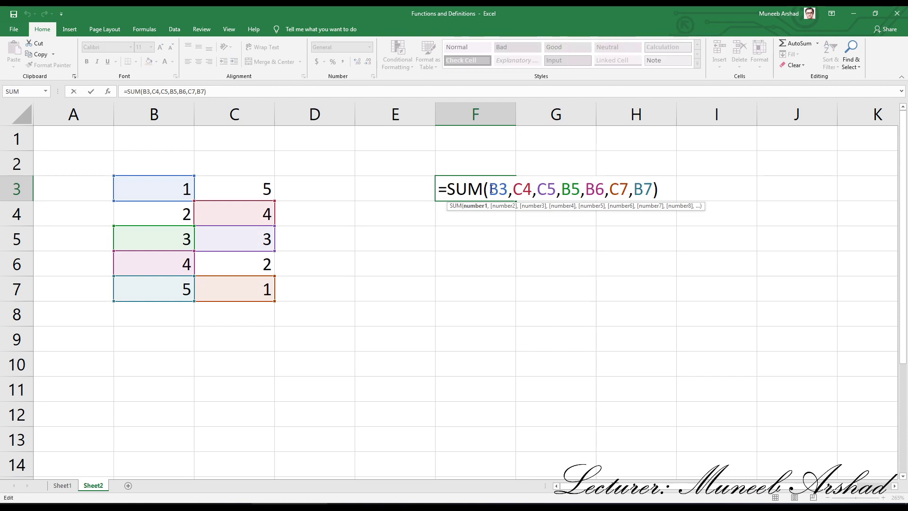
{"action": "left_click_drag", "start_coordinate": [490, 189], "coordinate": [655, 190]}
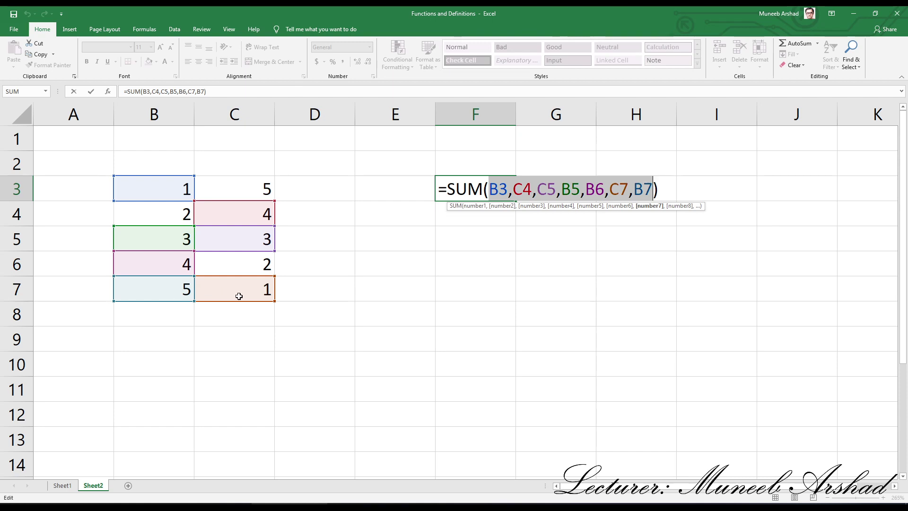
{"action": "key", "text": "Return"}
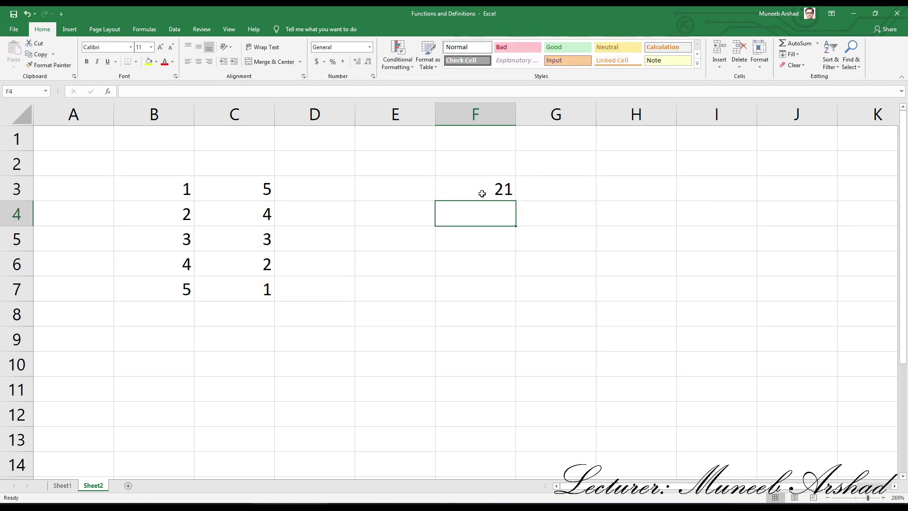
Step: Replace the arguments of F3's SUM formula with the single two-column range B3:C7
{"action": "double_click", "coordinate": [482, 194]}
{"action": "left_click_drag", "start_coordinate": [489, 189], "coordinate": [669, 189]}
{"action": "key", "text": "BackSpace"}
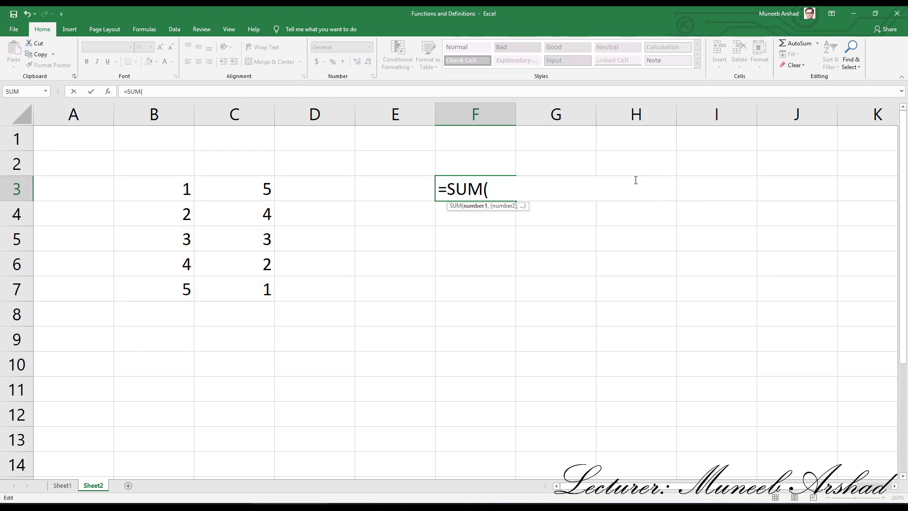
{"action": "left_click_drag", "start_coordinate": [150, 192], "coordinate": [148, 281]}
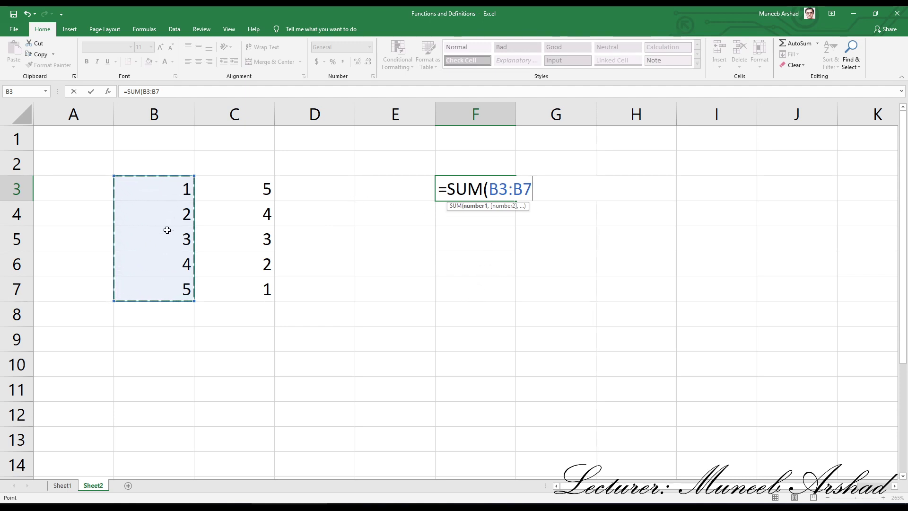
{"action": "left_click_drag", "start_coordinate": [239, 179], "coordinate": [229, 289]}
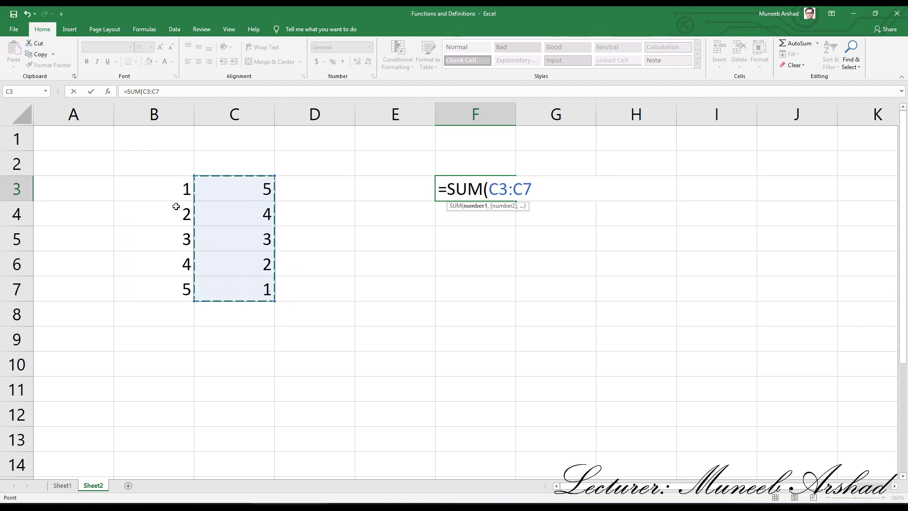
{"action": "left_click_drag", "start_coordinate": [170, 189], "coordinate": [148, 230]}
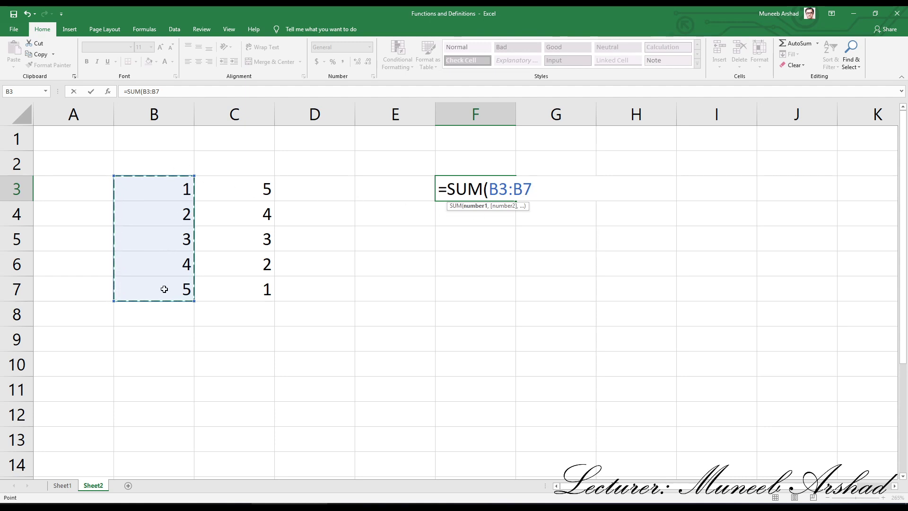
{"action": "left_click_drag", "start_coordinate": [141, 188], "coordinate": [225, 206]}
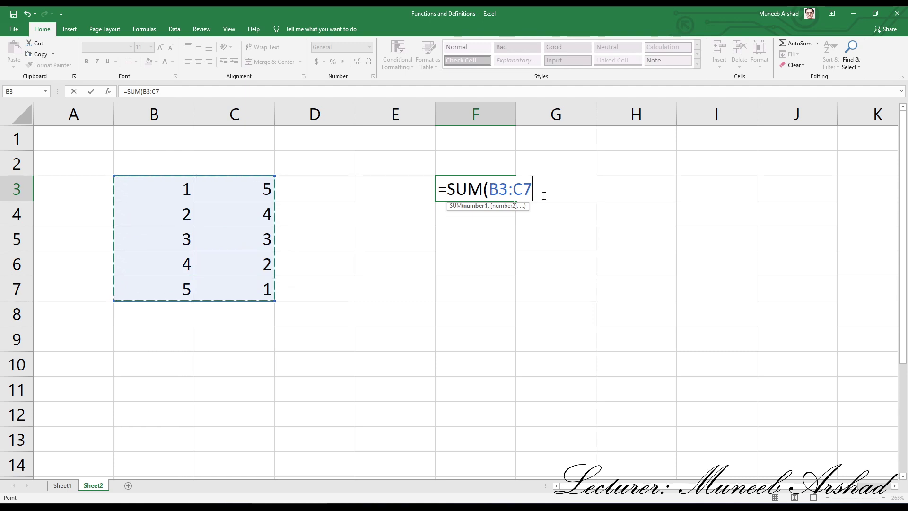
{"action": "type", "text": ")"}
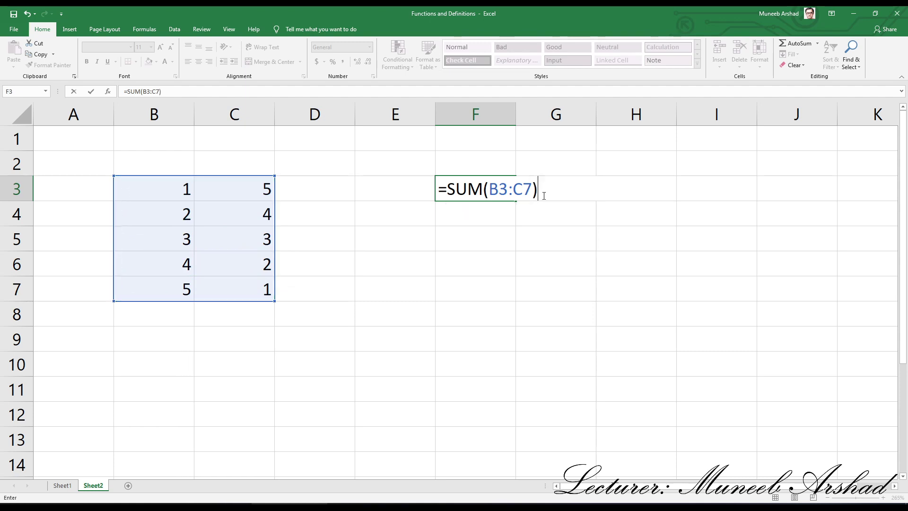
{"action": "key", "text": "Return"}
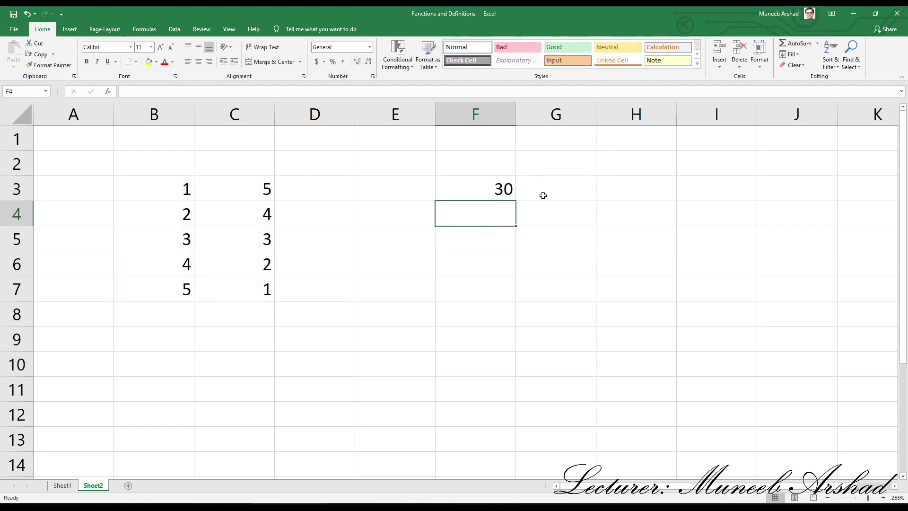
{"action": "left_click", "coordinate": [506, 192]}
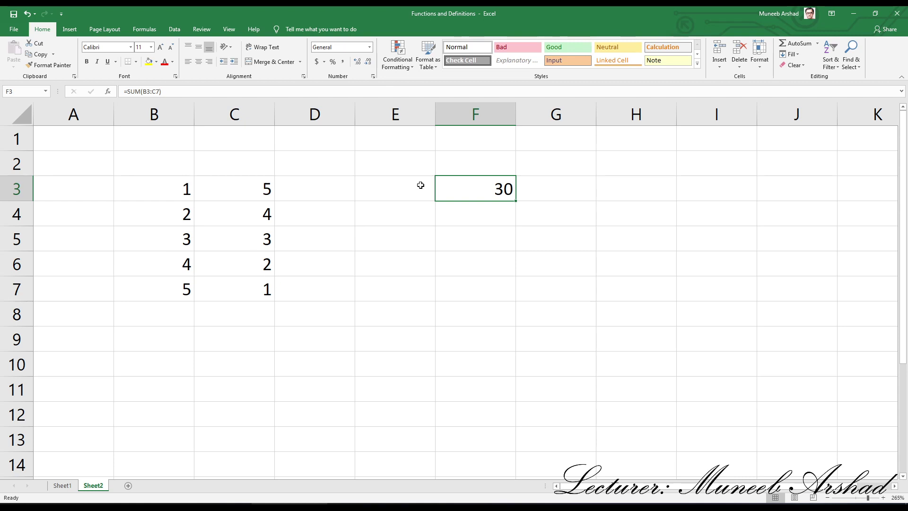
{"action": "double_click", "coordinate": [499, 188]}
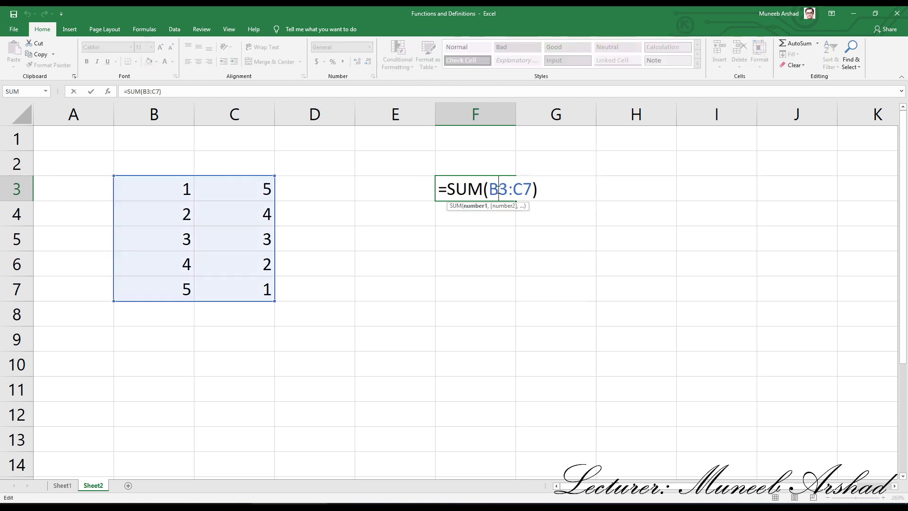
{"action": "left_click", "coordinate": [535, 189]}
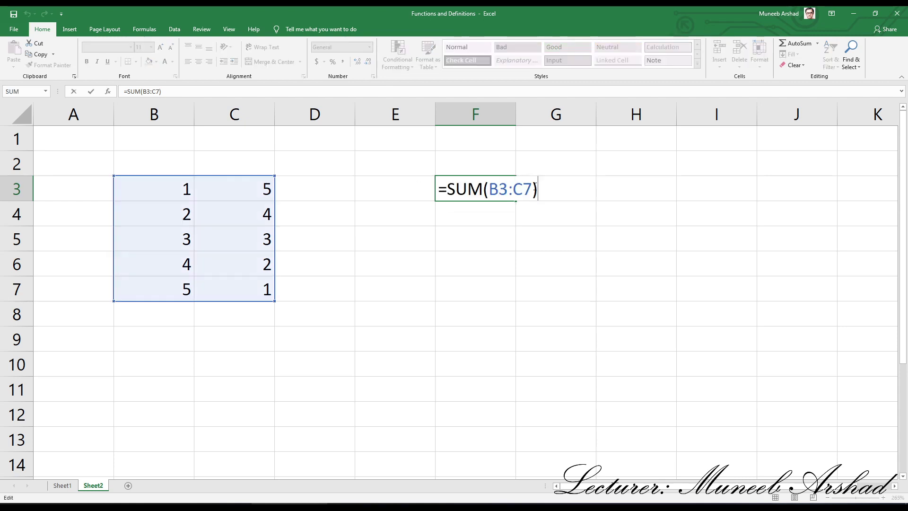
{"action": "key", "text": "BackSpace"}
{"action": "key", "text": "BackSpace"}
{"action": "key", "text": "BackSpace"}
{"action": "key", "text": "BackSpace"}
{"action": "key", "text": "BackSpace"}
{"action": "key", "text": "BackSpace"}
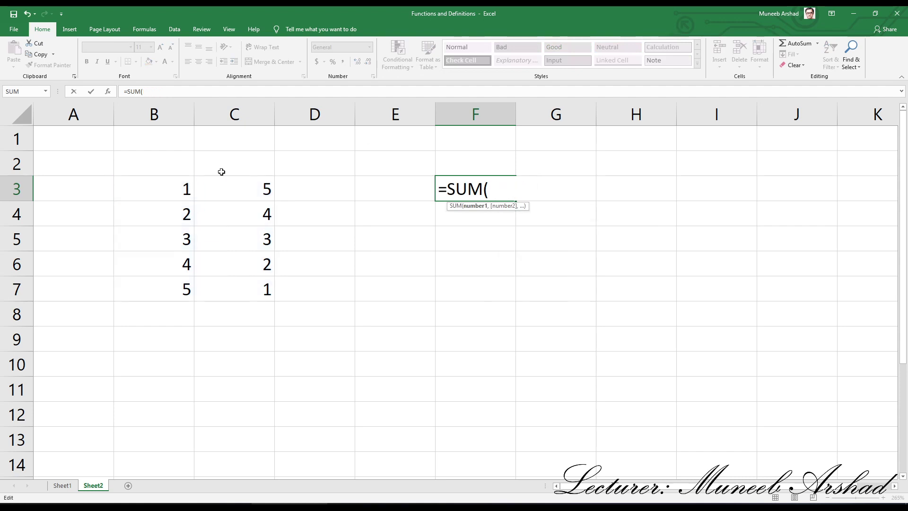
{"action": "left_click", "coordinate": [182, 190]}
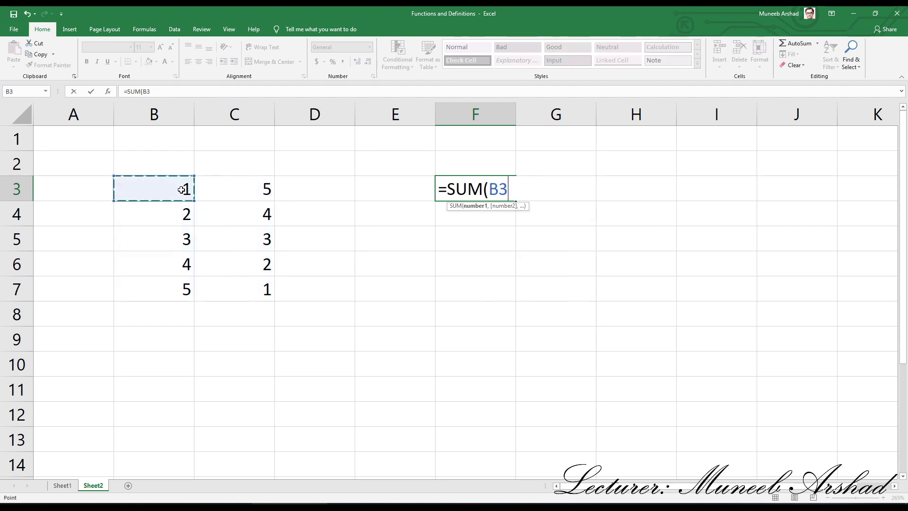
{"action": "left_click", "coordinate": [235, 212], "text": "ctrl"}
{"action": "left_click", "coordinate": [243, 192], "text": "ctrl"}
{"action": "left_click", "coordinate": [247, 242], "text": "ctrl"}
{"action": "left_click", "coordinate": [250, 284], "text": "ctrl"}
{"action": "left_click", "coordinate": [248, 262], "text": "ctrl"}
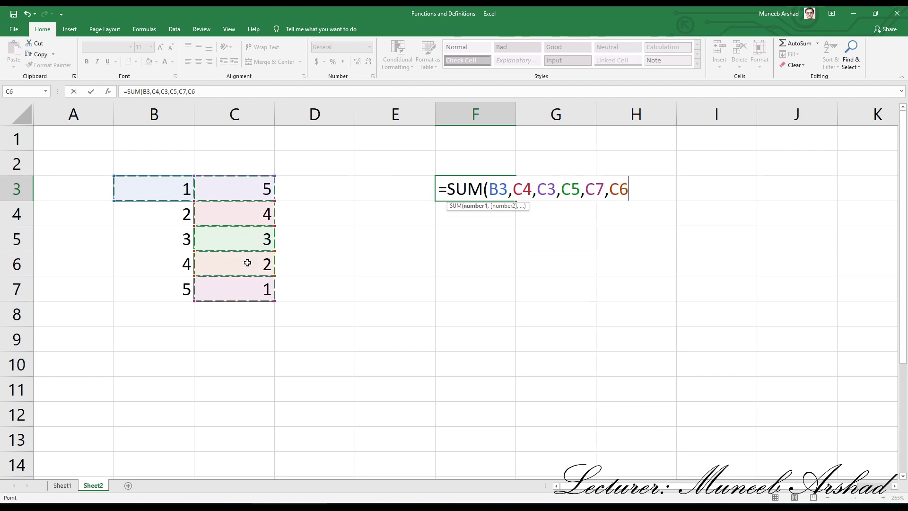
{"action": "key", "text": "Escape"}
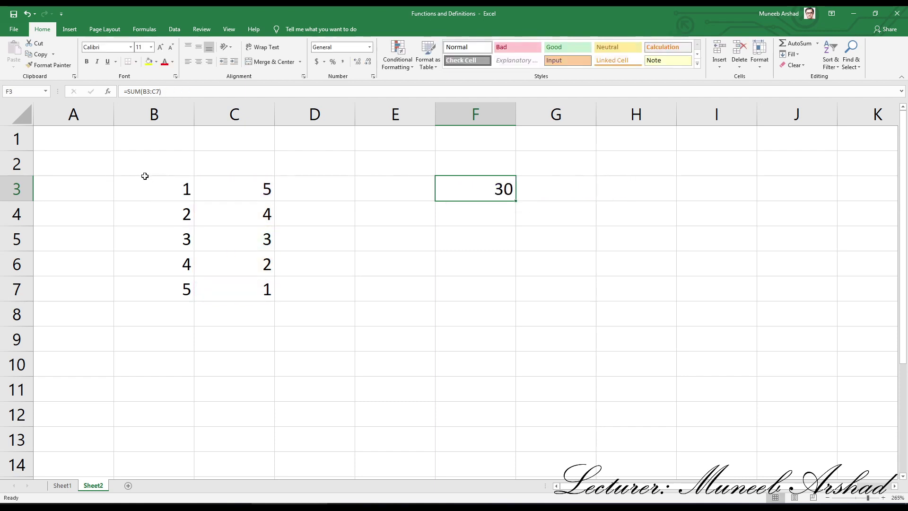
Step: Rewrite F3's SUM formula to add the separate ranges B3:B7 and C3:C7 plus the single cell F8
{"action": "left_click_drag", "start_coordinate": [154, 189], "coordinate": [164, 284]}
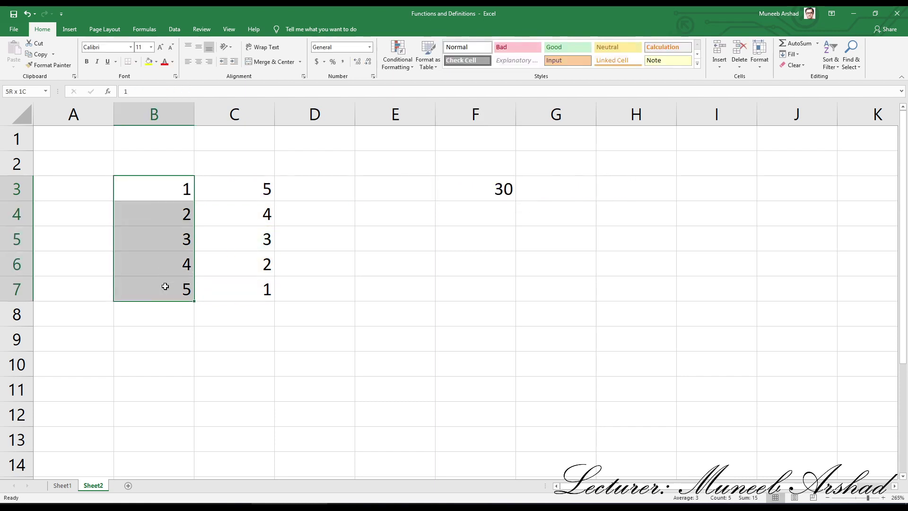
{"action": "double_click", "coordinate": [478, 188]}
{"action": "left_click_drag", "start_coordinate": [489, 189], "coordinate": [600, 197]}
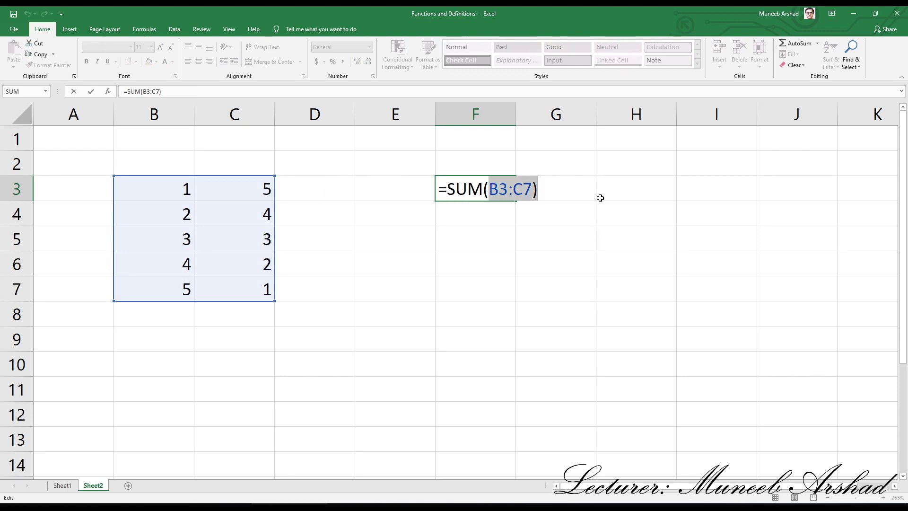
{"action": "key", "text": "BackSpace"}
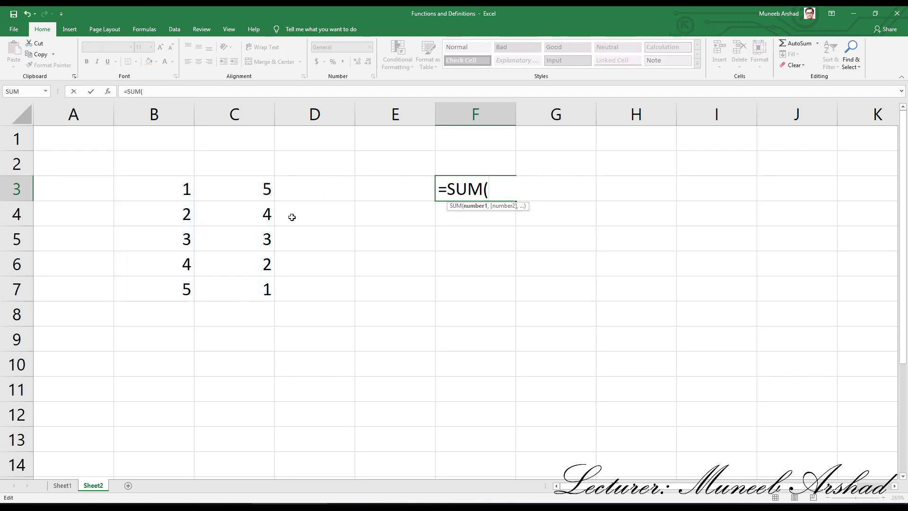
{"action": "left_click_drag", "start_coordinate": [149, 180], "coordinate": [141, 280]}
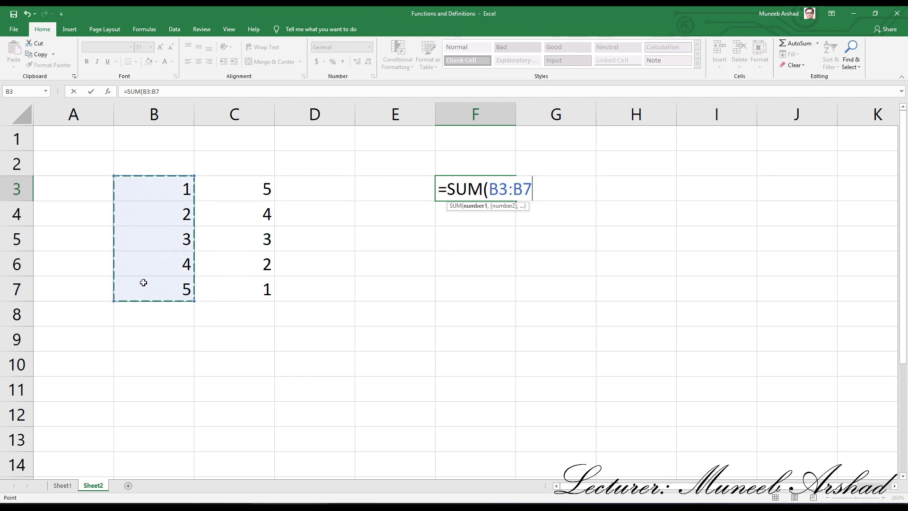
{"action": "type", "text": ","}
{"action": "left_click_drag", "start_coordinate": [250, 192], "coordinate": [268, 279]}
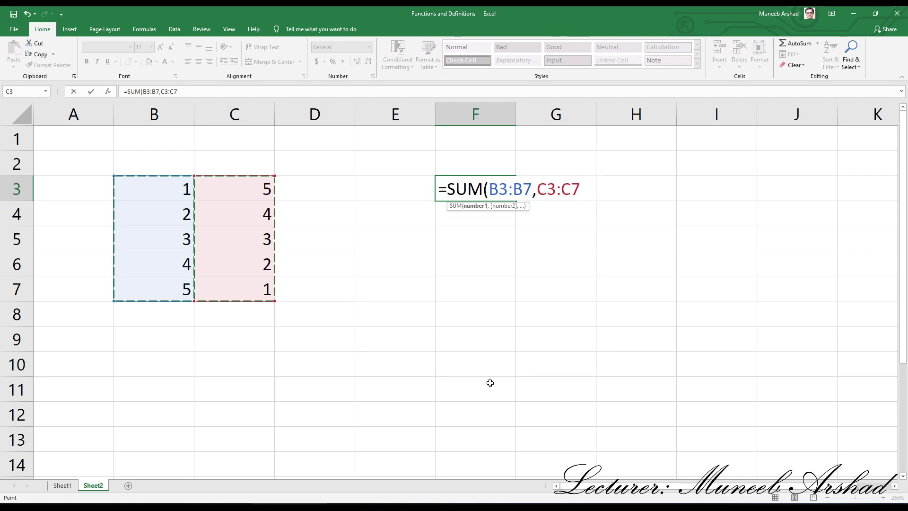
{"action": "type", "text": ","}
{"action": "left_click", "coordinate": [475, 315]}
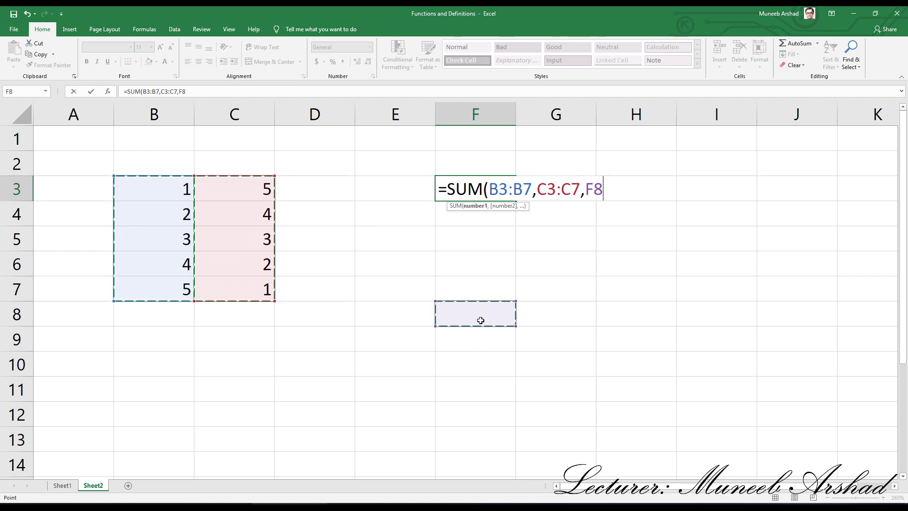
{"action": "key", "text": "Return"}
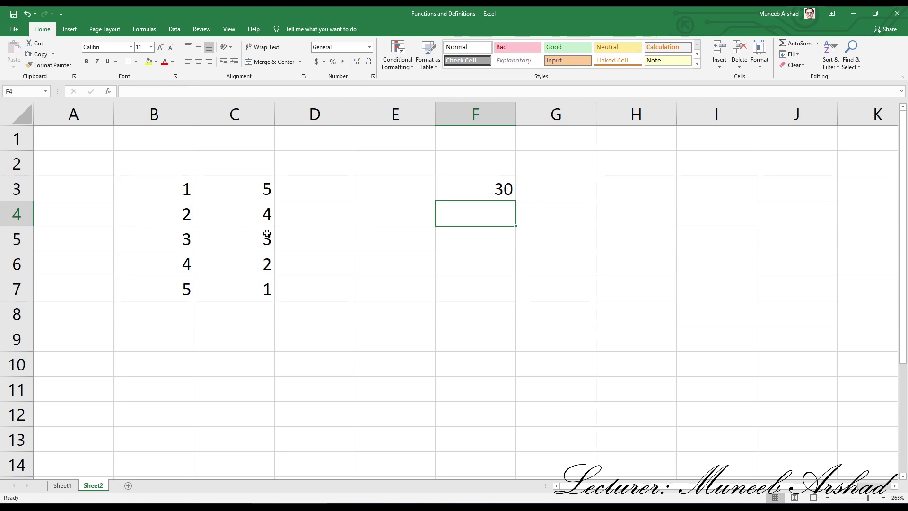
Step: Enter 20 in the empty cell F8 that F3's SUM formula references
{"action": "left_click_drag", "start_coordinate": [152, 188], "coordinate": [269, 290]}
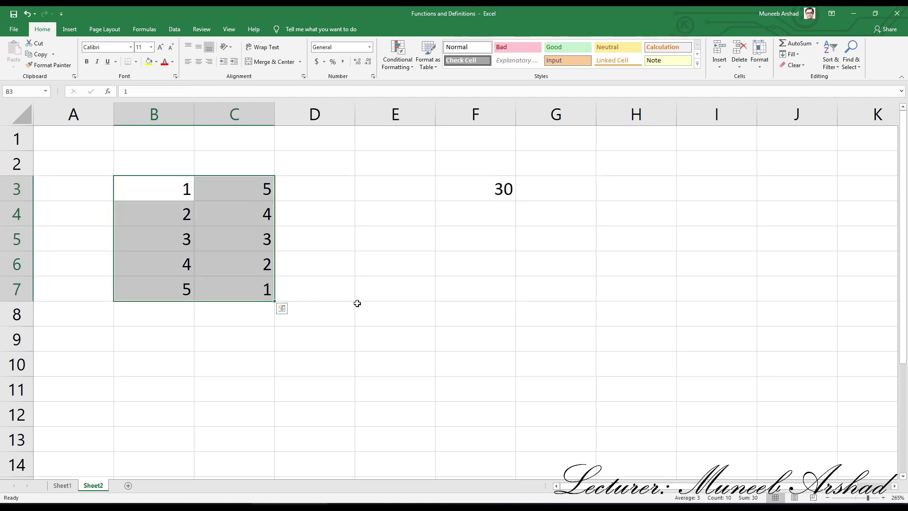
{"action": "left_click", "coordinate": [476, 317]}
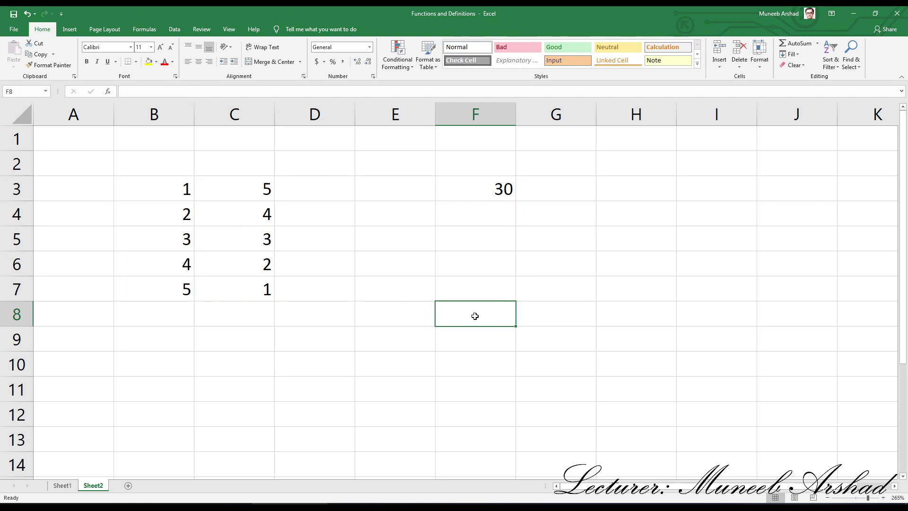
{"action": "type", "text": "20"}
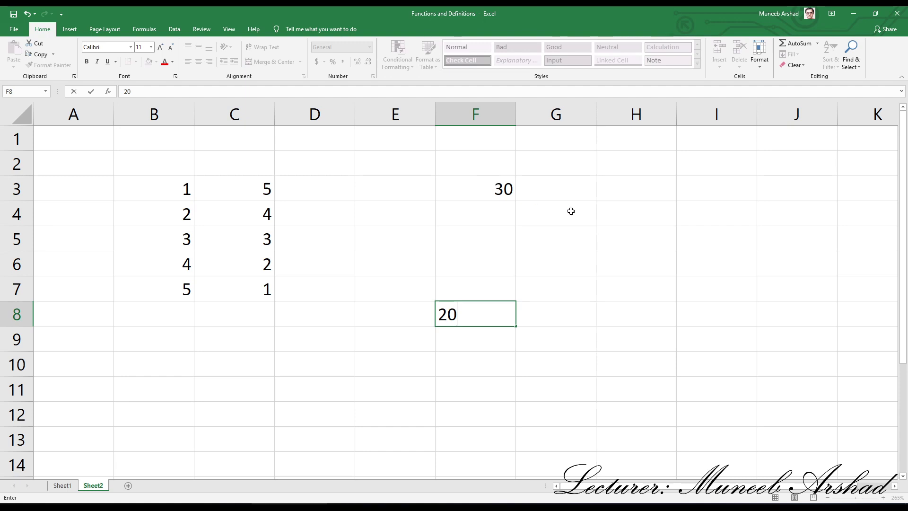
{"action": "type", "text": "3"}
{"action": "key", "text": "BackSpace"}
{"action": "key", "text": "Return"}
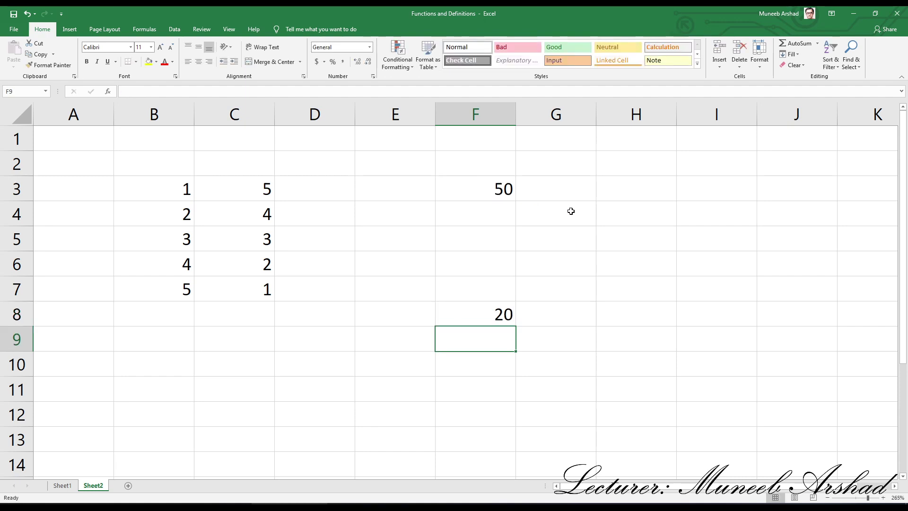
Step: Examine the F8 reference inside F3's SUM formula and leave the formula as it is
{"action": "left_click", "coordinate": [502, 195]}
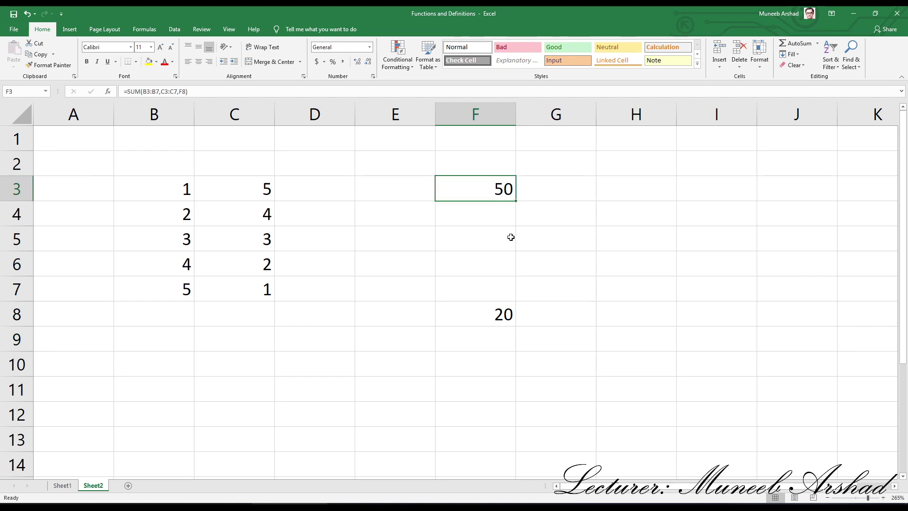
{"action": "double_click", "coordinate": [498, 189]}
{"action": "left_click_drag", "start_coordinate": [586, 189], "coordinate": [604, 189]}
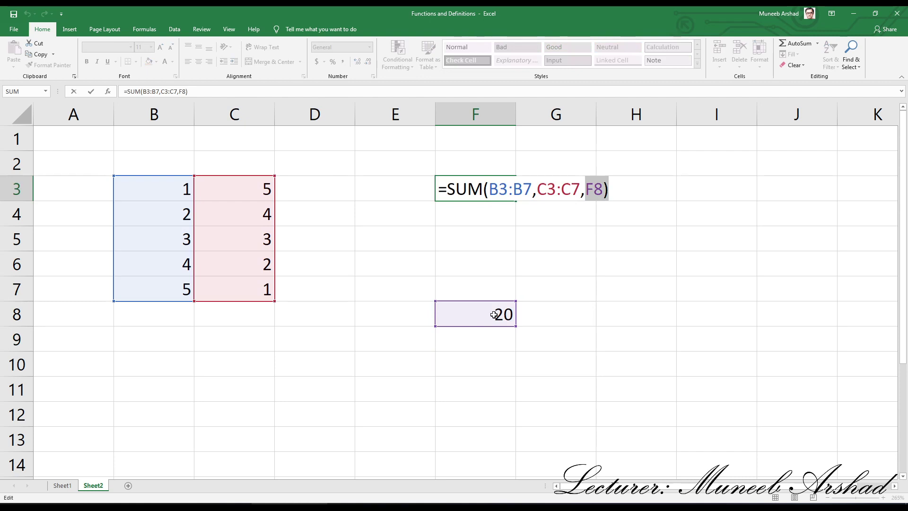
{"action": "key", "text": "ctrl+Return"}
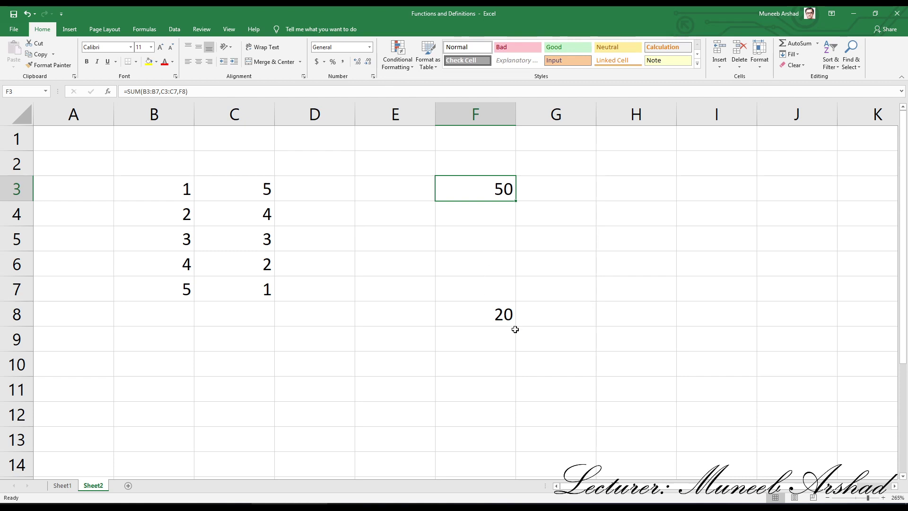
Step: Clear the contents of cells F3 through F10
{"action": "left_click_drag", "start_coordinate": [472, 184], "coordinate": [493, 369]}
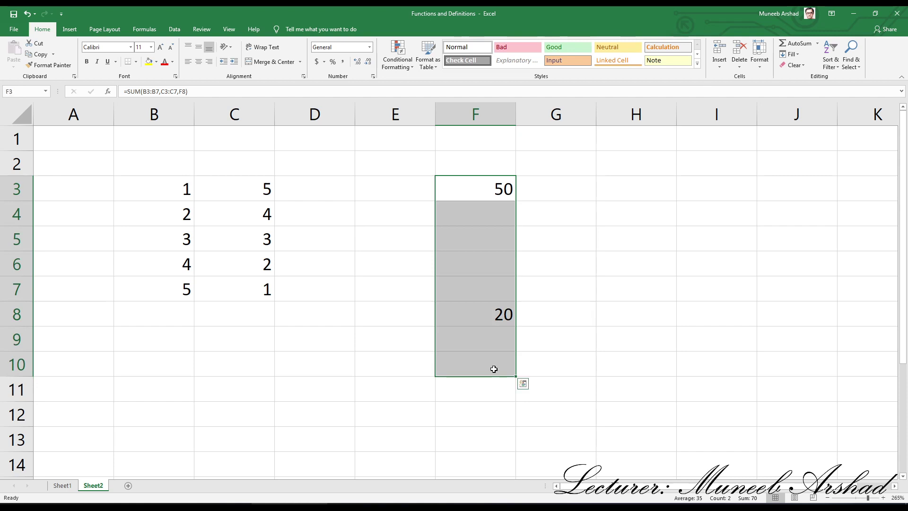
{"action": "key", "text": "Delete"}
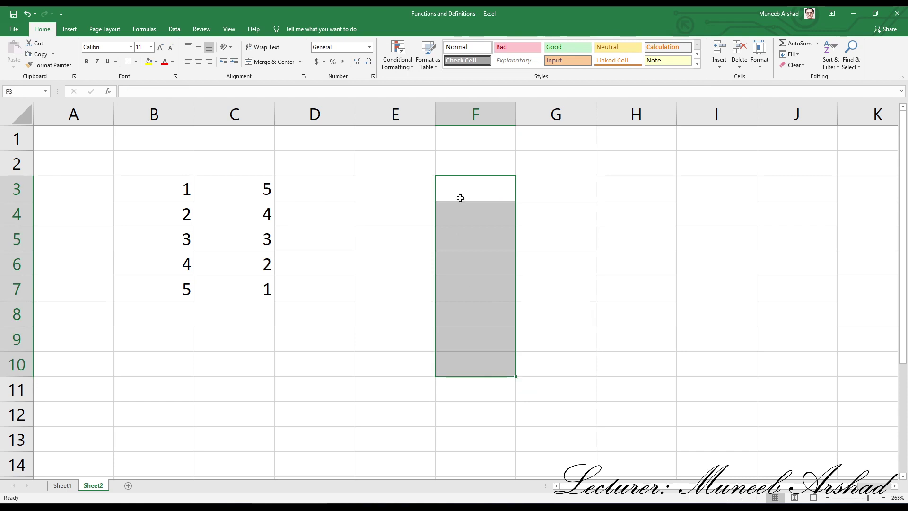
{"action": "left_click", "coordinate": [489, 189]}
{"action": "left_click", "coordinate": [493, 241]}
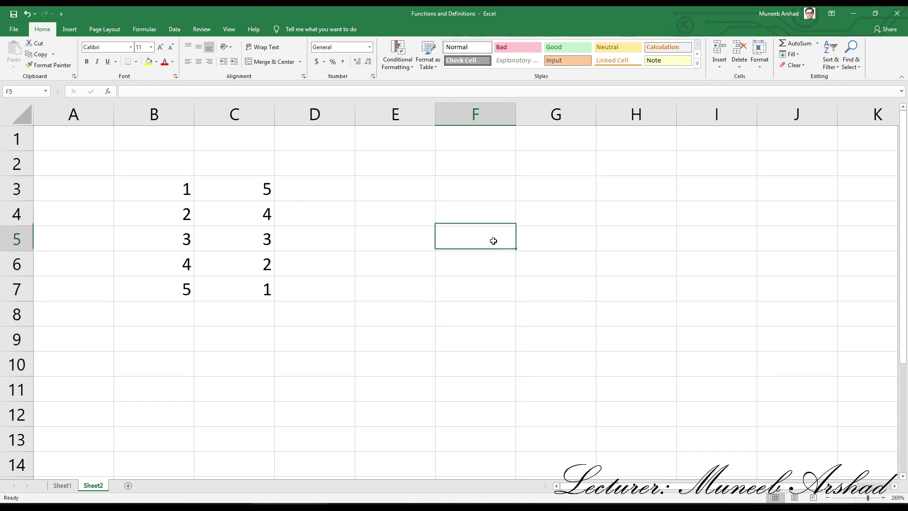
Step: Enter a formula in F3 that divides cell B4 by cell C6
{"action": "left_click", "coordinate": [501, 186]}
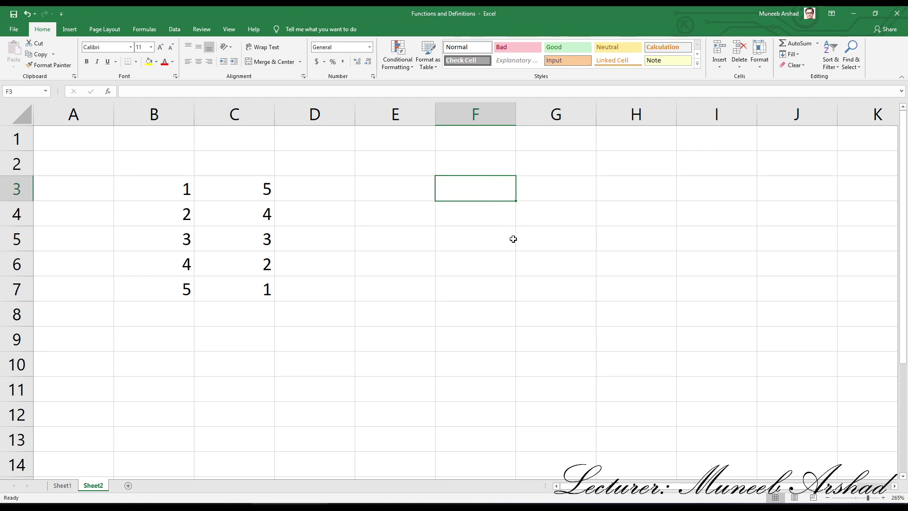
{"action": "type", "text": "="}
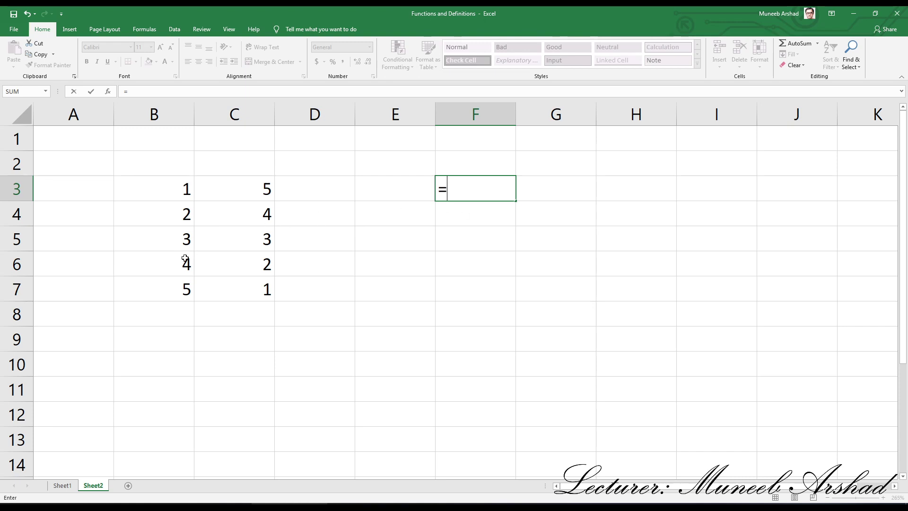
{"action": "left_click", "coordinate": [151, 216]}
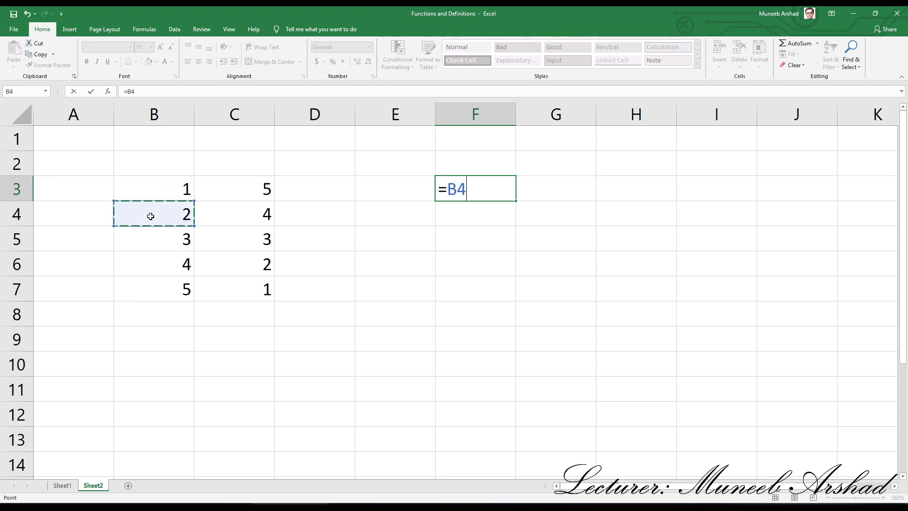
{"action": "type", "text": "/"}
{"action": "left_click", "coordinate": [255, 262]}
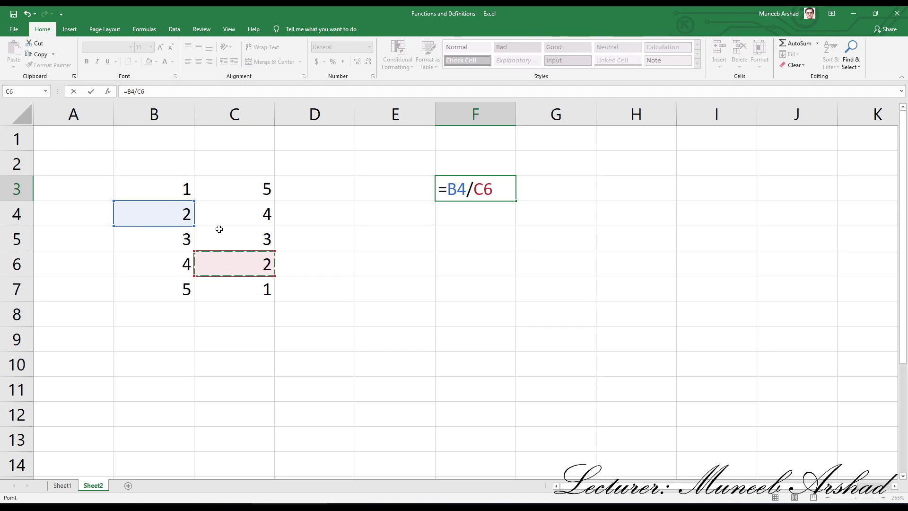
{"action": "key", "text": "Return"}
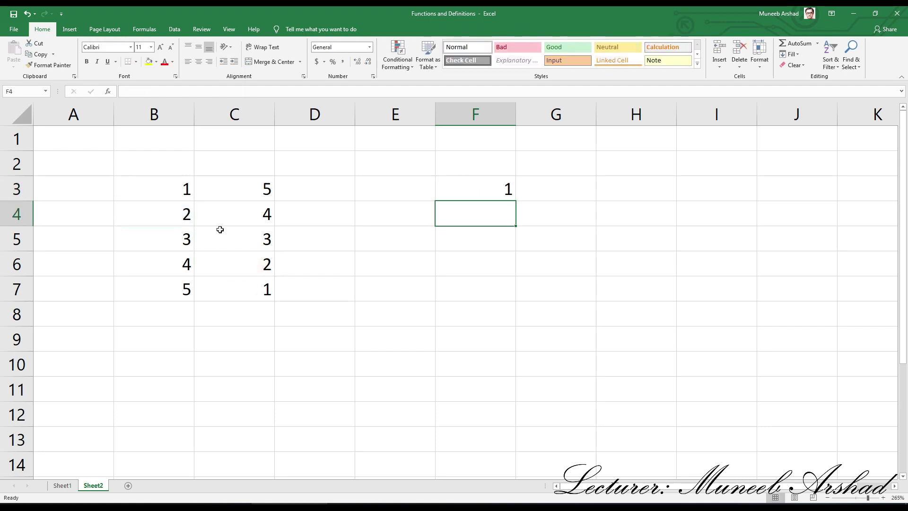
Step: Examine the C6 divisor inside F3's division formula and leave the formula as it is
{"action": "left_click", "coordinate": [461, 189]}
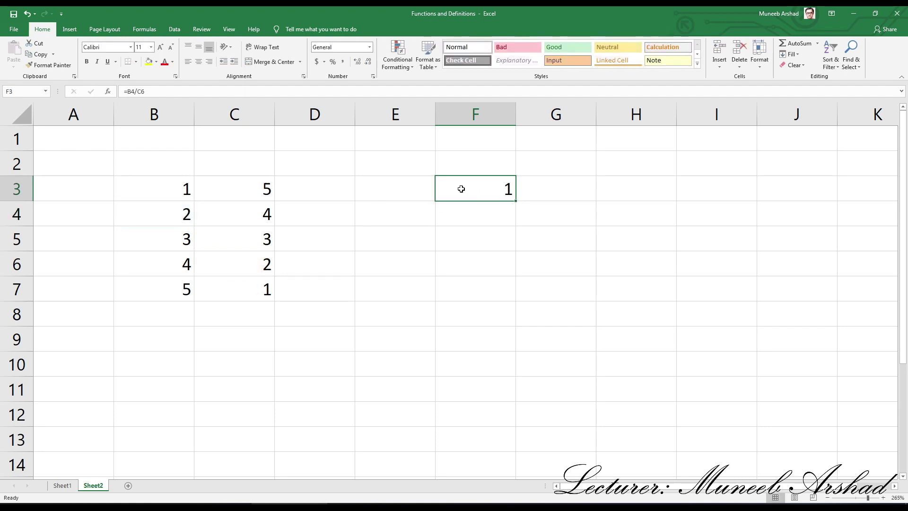
{"action": "double_click", "coordinate": [461, 189]}
{"action": "left_click_drag", "start_coordinate": [447, 189], "coordinate": [493, 188]}
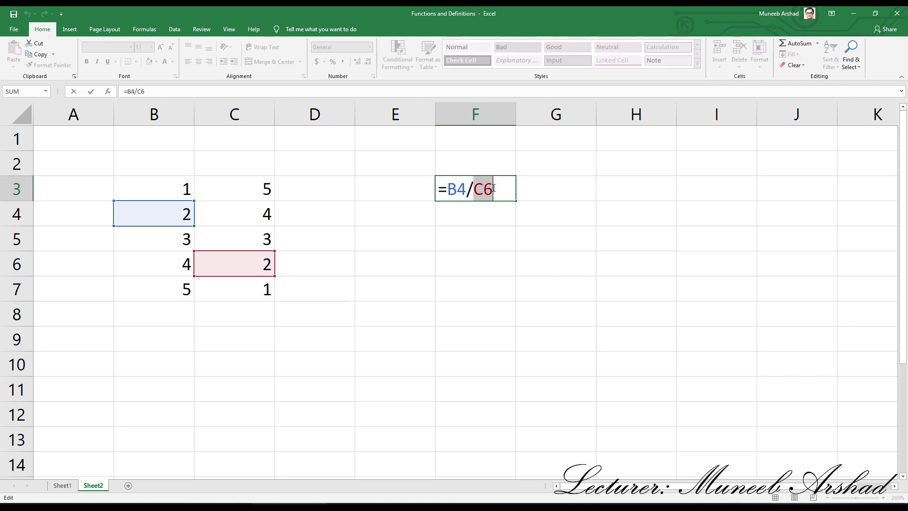
{"action": "key", "text": "Return"}
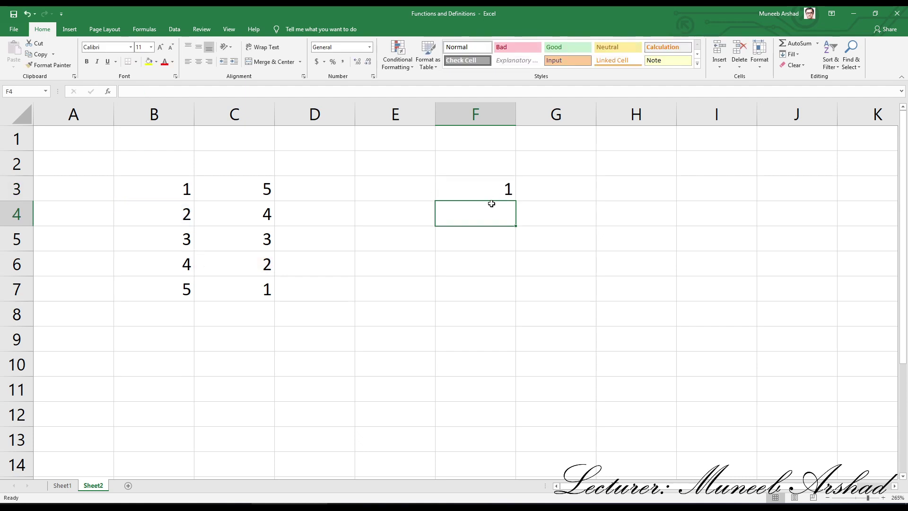
Step: Clear the division formula from F3 and enter one that subtracts cell C6 from cell C3
{"action": "left_click", "coordinate": [500, 191]}
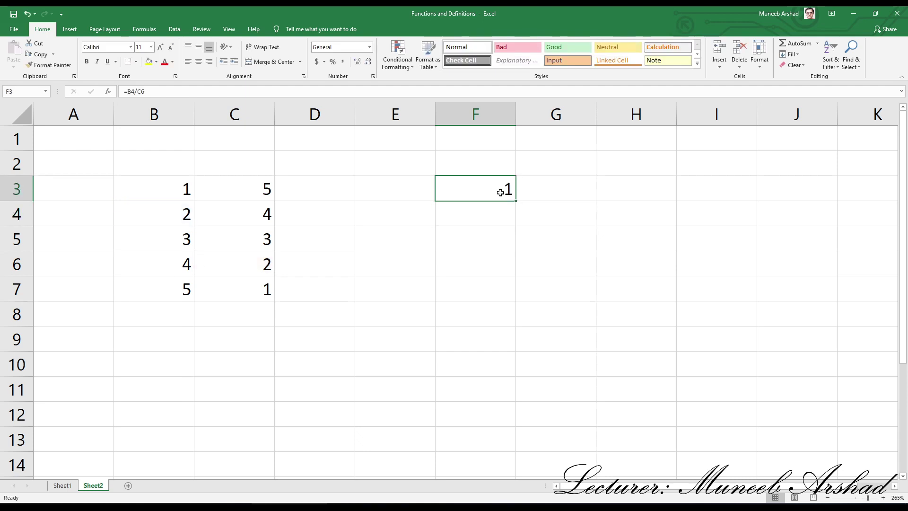
{"action": "key", "text": "Delete"}
{"action": "left_click", "coordinate": [492, 243]}
{"action": "left_click", "coordinate": [477, 189]}
{"action": "type", "text": "="}
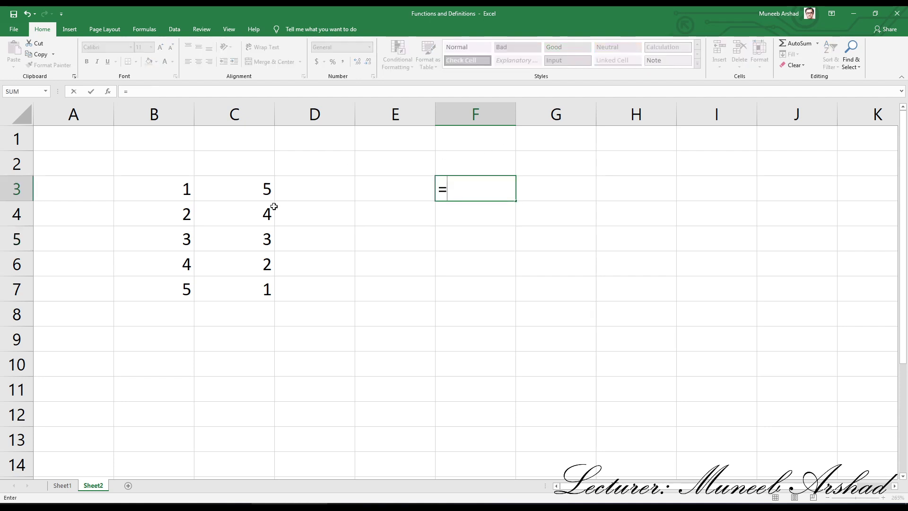
{"action": "left_click", "coordinate": [235, 188]}
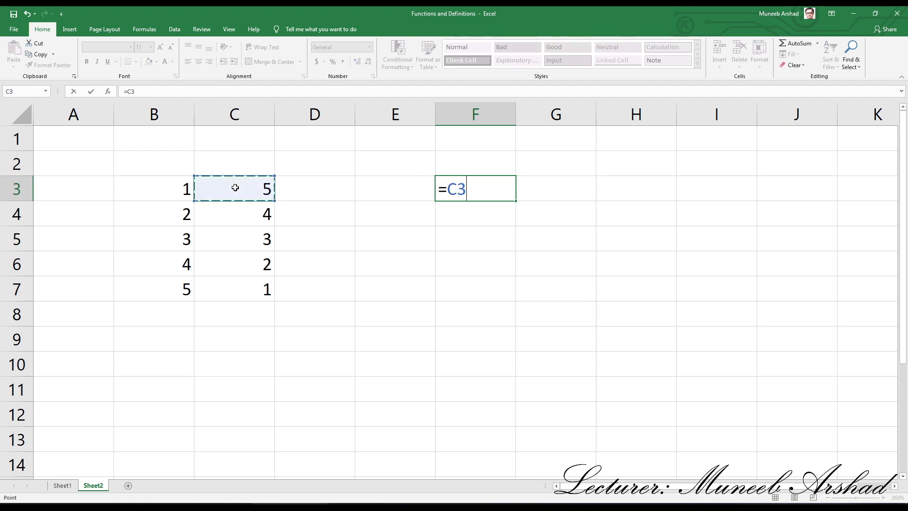
{"action": "type", "text": "-"}
{"action": "left_click", "coordinate": [256, 264]}
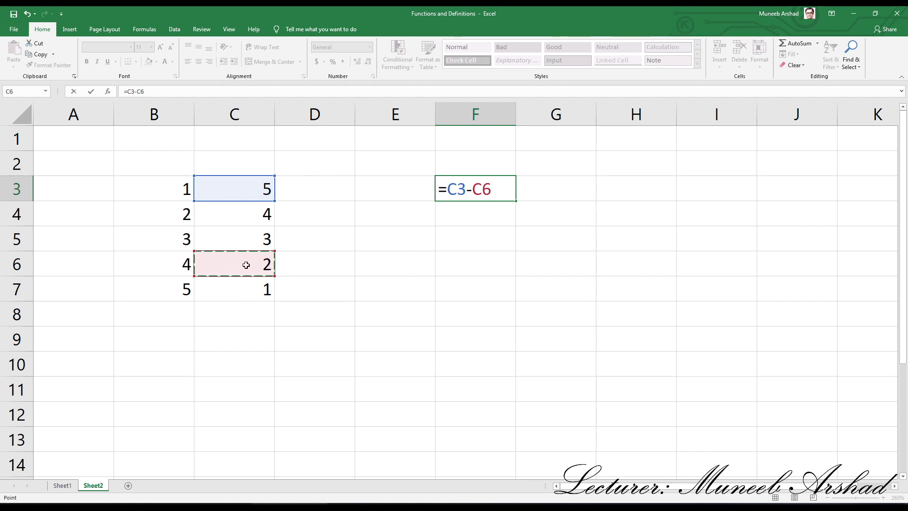
{"action": "key", "text": "Return"}
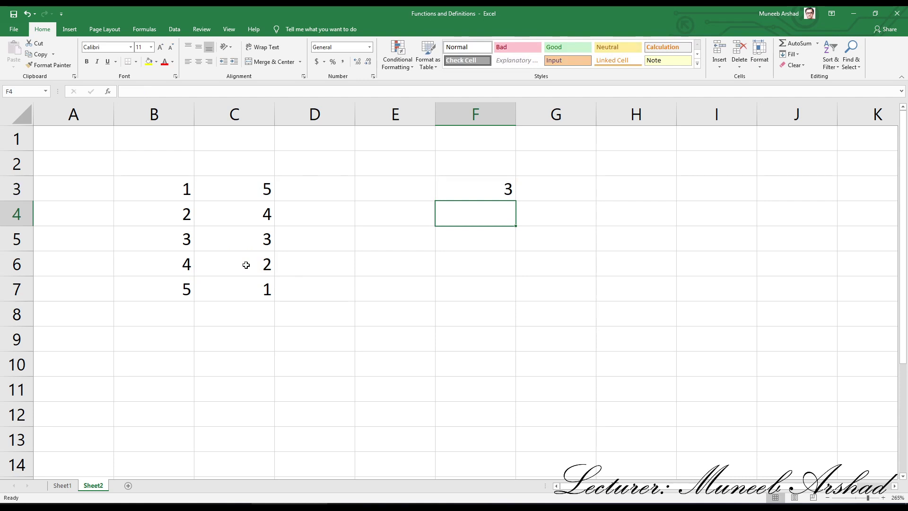
Step: Replace F3's subtraction formula with one that multiplies cells C4, B6 and C6
{"action": "left_click", "coordinate": [491, 275]}
{"action": "left_click", "coordinate": [490, 189]}
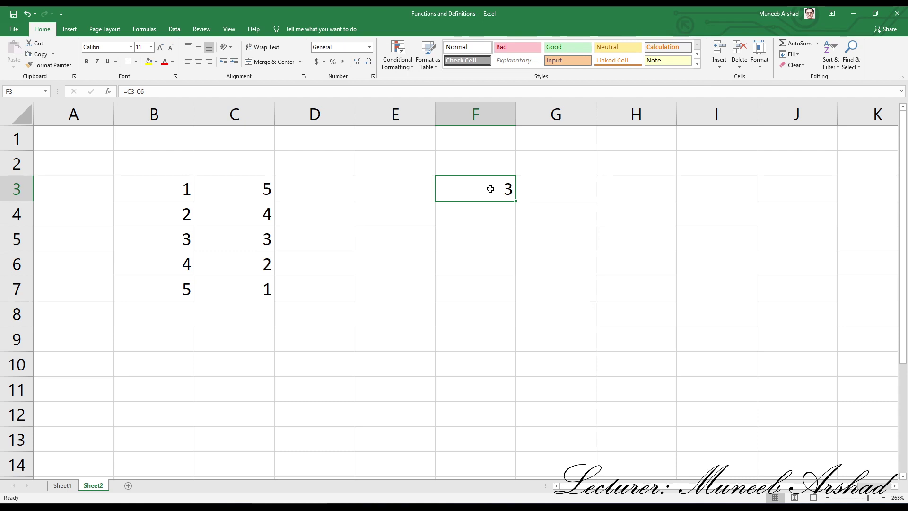
{"action": "type", "text": "="}
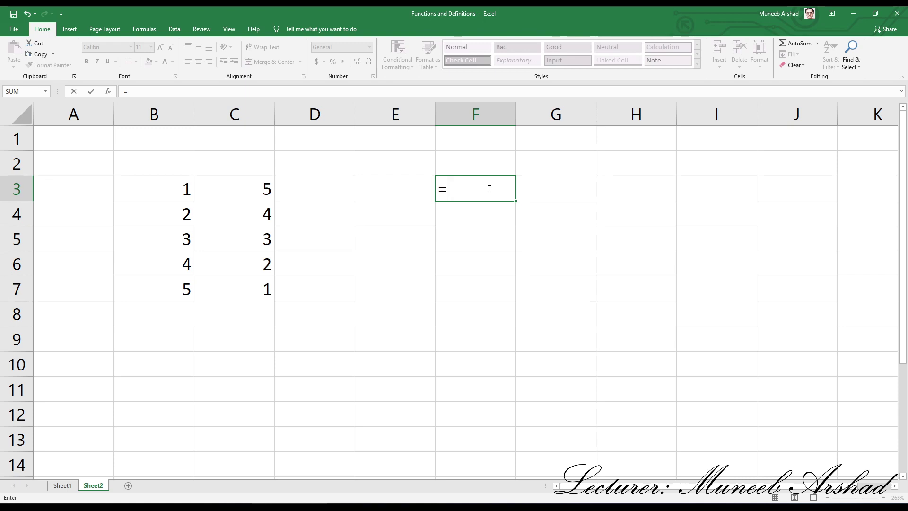
{"action": "left_click", "coordinate": [233, 210]}
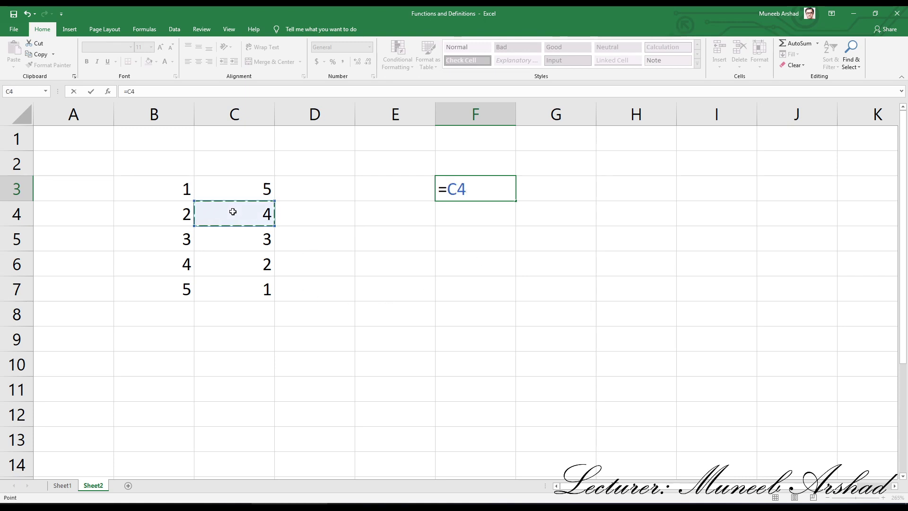
{"action": "type", "text": "*"}
{"action": "left_click", "coordinate": [166, 265]}
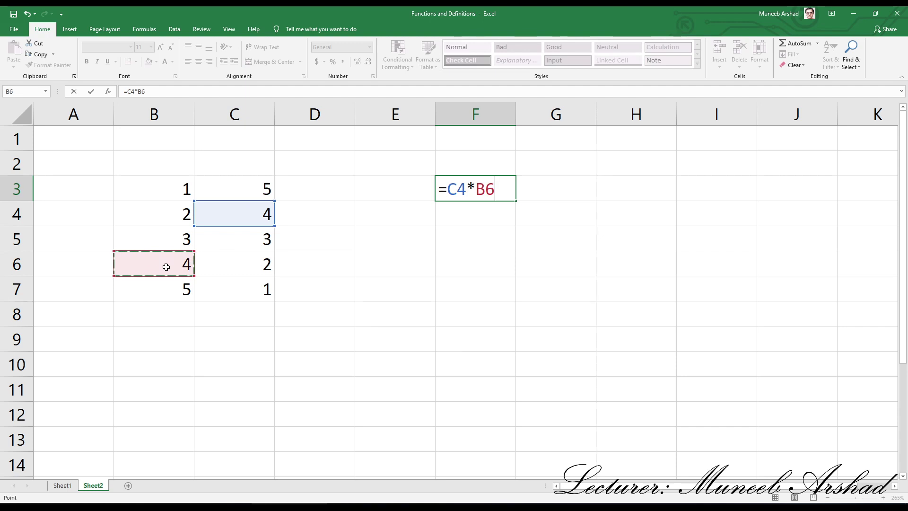
{"action": "type", "text": "*"}
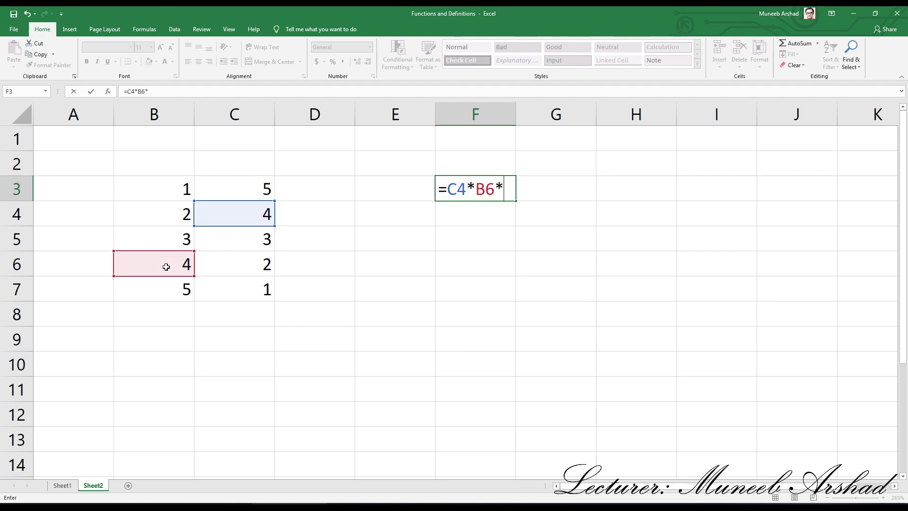
{"action": "left_click", "coordinate": [242, 264]}
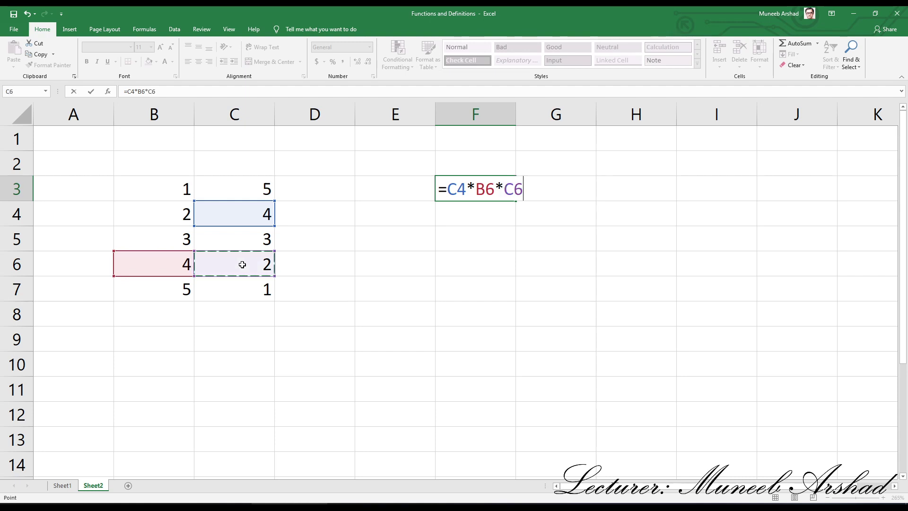
{"action": "key", "text": "Return"}
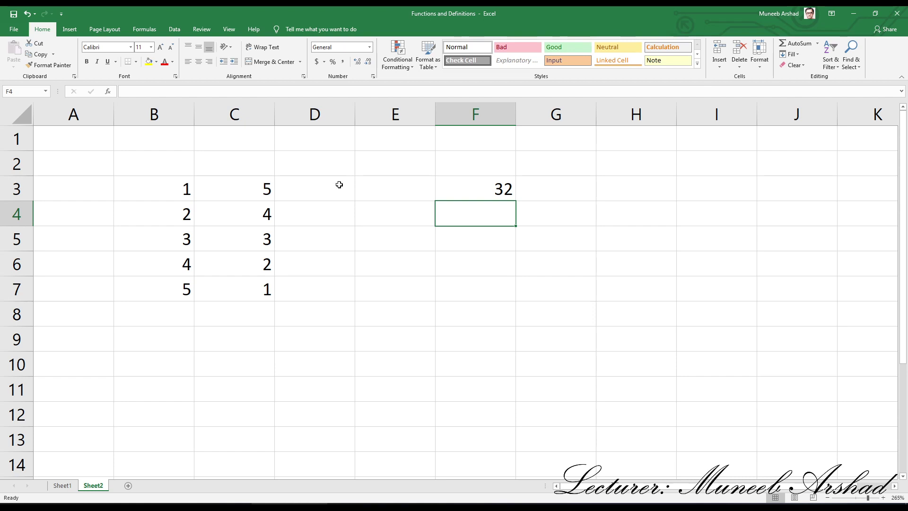
Step: Inspect the cell references in F3's multiplication formula, leaving it as it is, and open the function definitions list on Sheet1
{"action": "left_click", "coordinate": [487, 186]}
{"action": "double_click", "coordinate": [489, 186]}
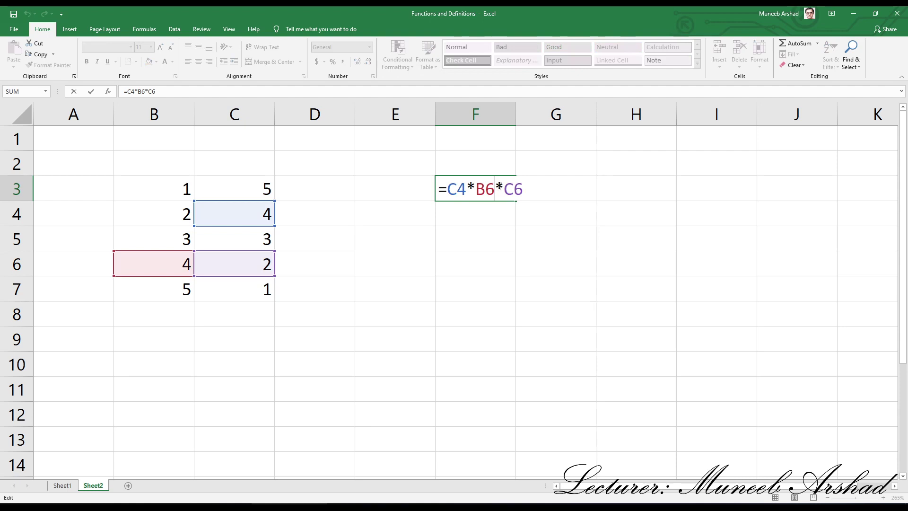
{"action": "left_click", "coordinate": [485, 267]}
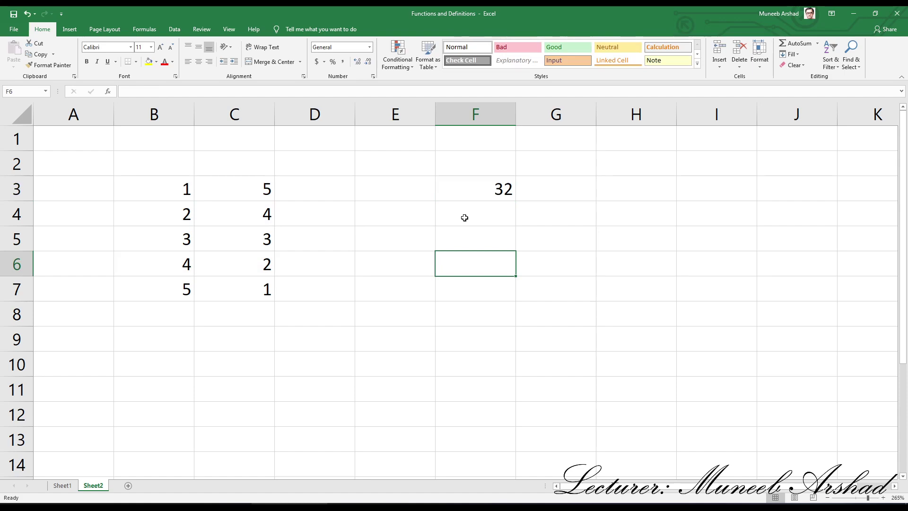
{"action": "left_click", "coordinate": [57, 488]}
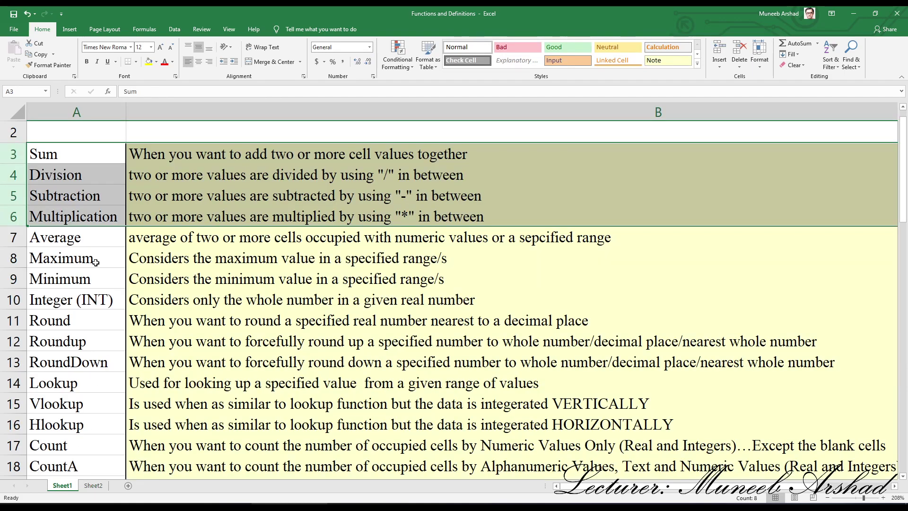